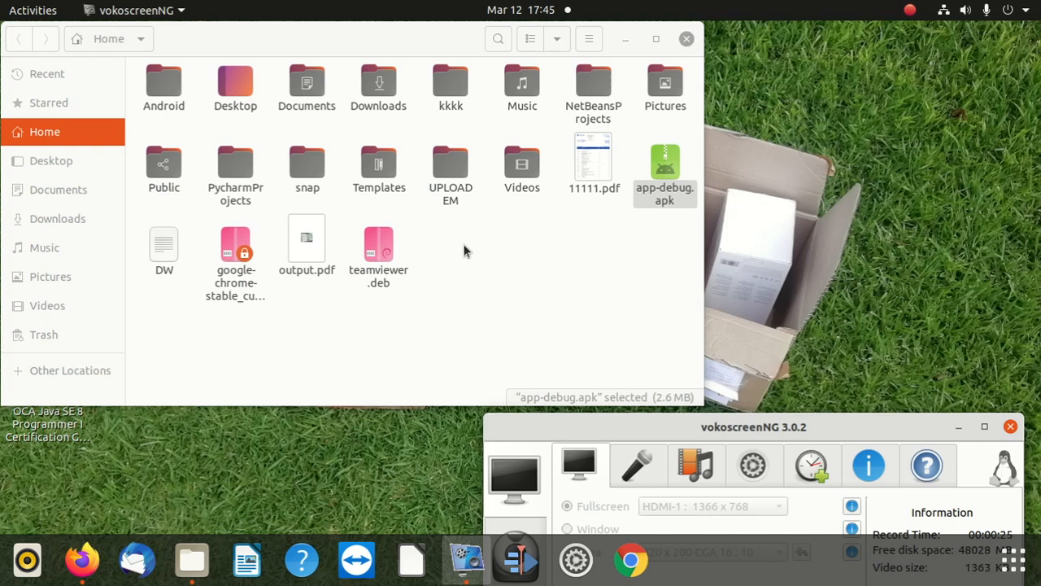
pyautogui.rightClick(494, 332)
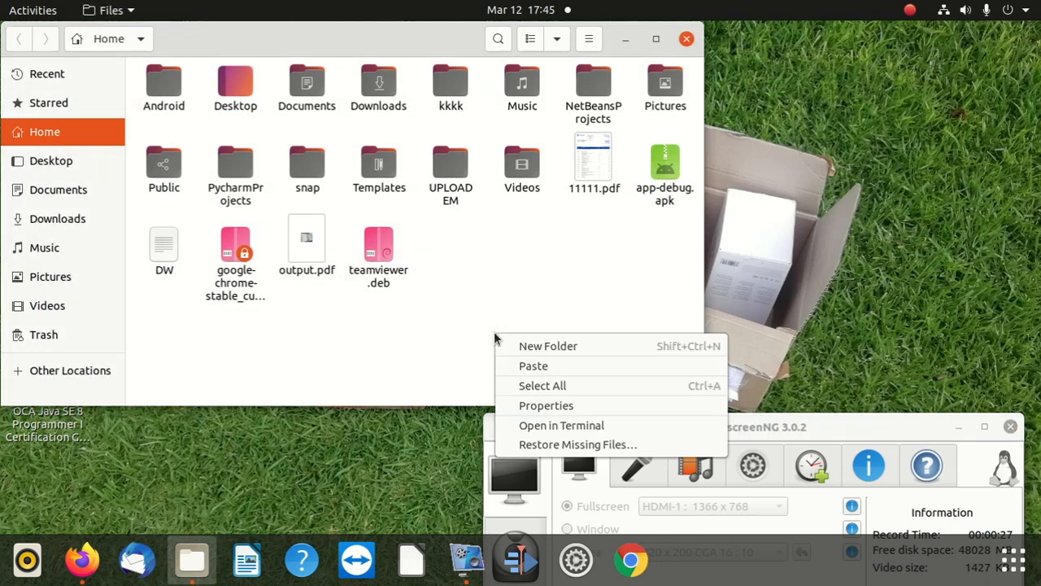
pyautogui.click(88, 161)
pyautogui.click(77, 161)
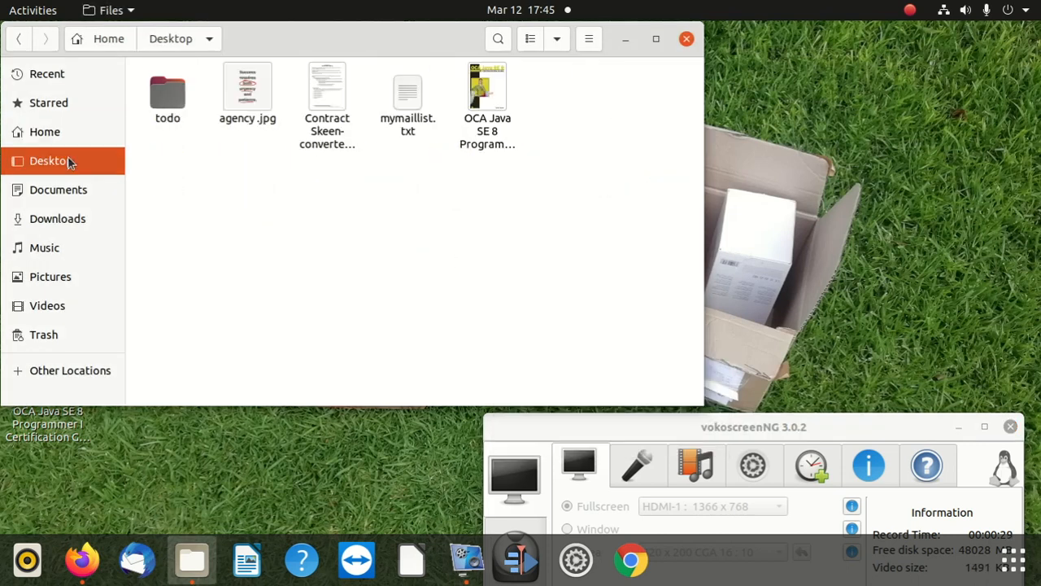
pyautogui.click(82, 133)
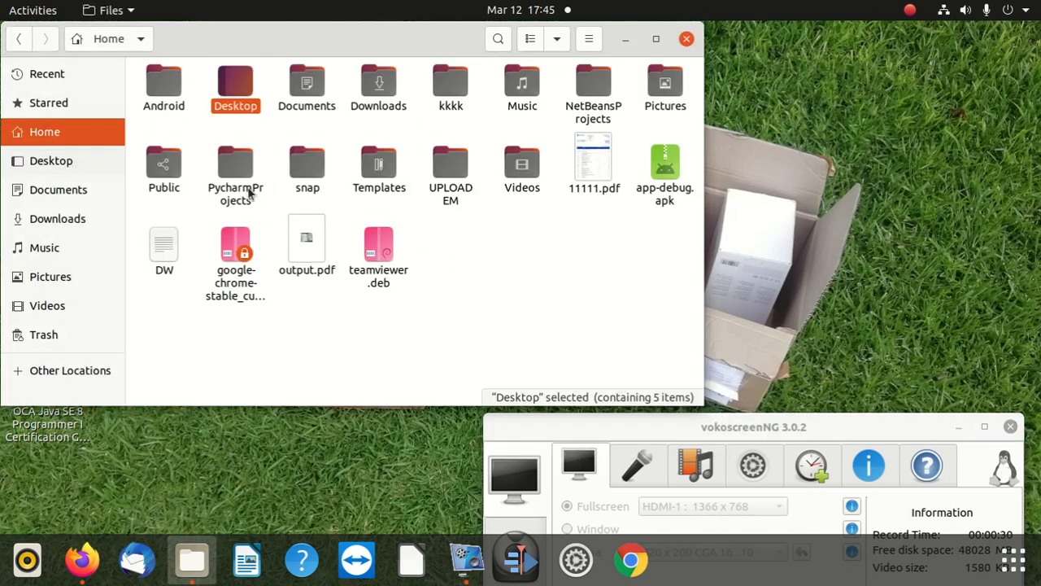
# Step: Create a new folder named bigAPK in the Home directory and open it
pyautogui.rightClick(582, 284)
pyautogui.press('Escape')
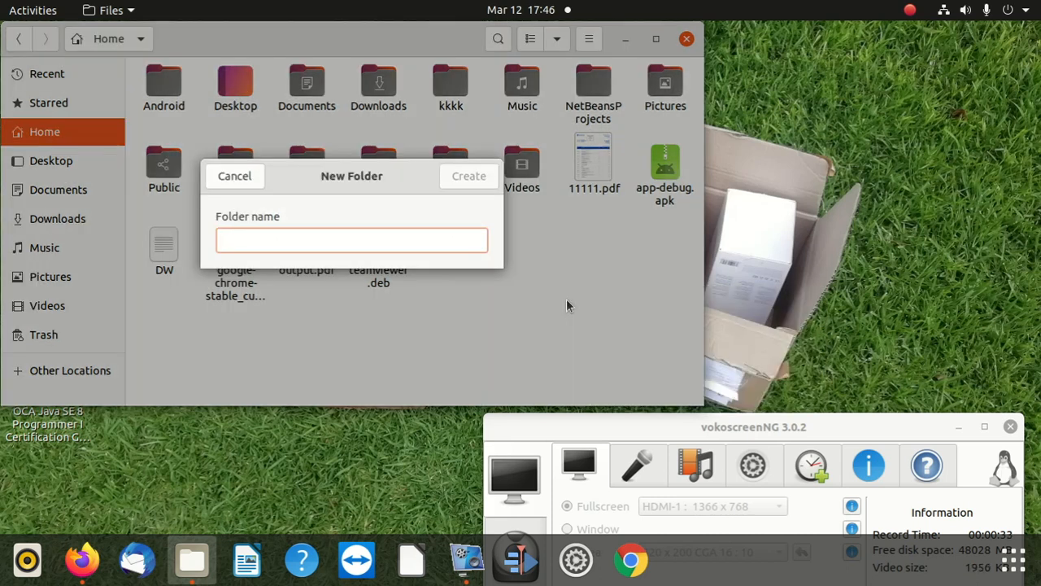
pyautogui.write('b')
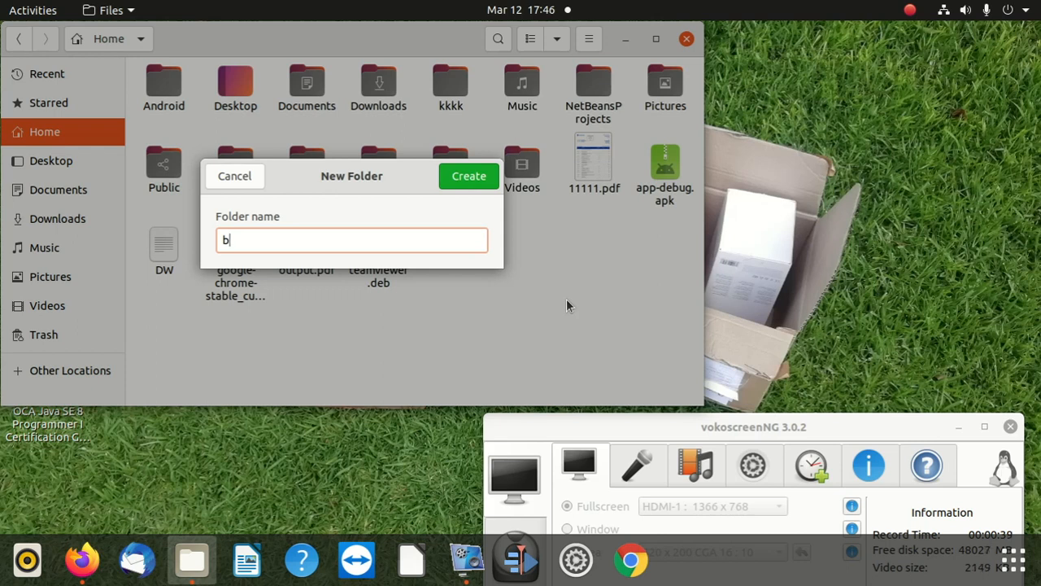
pyautogui.write('igAPK')
pyautogui.click(478, 177)
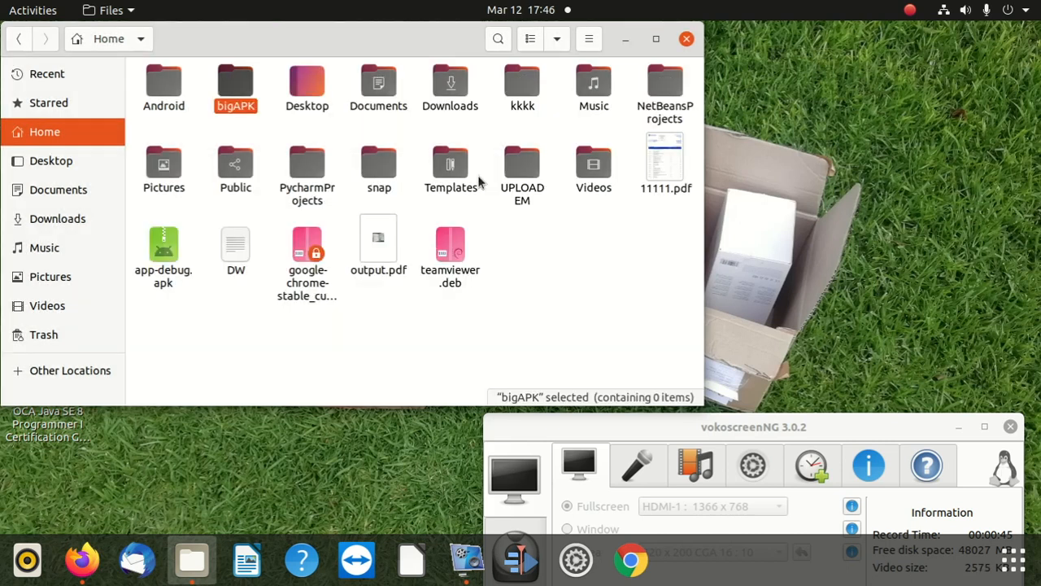
pyautogui.doubleClick(234, 82)
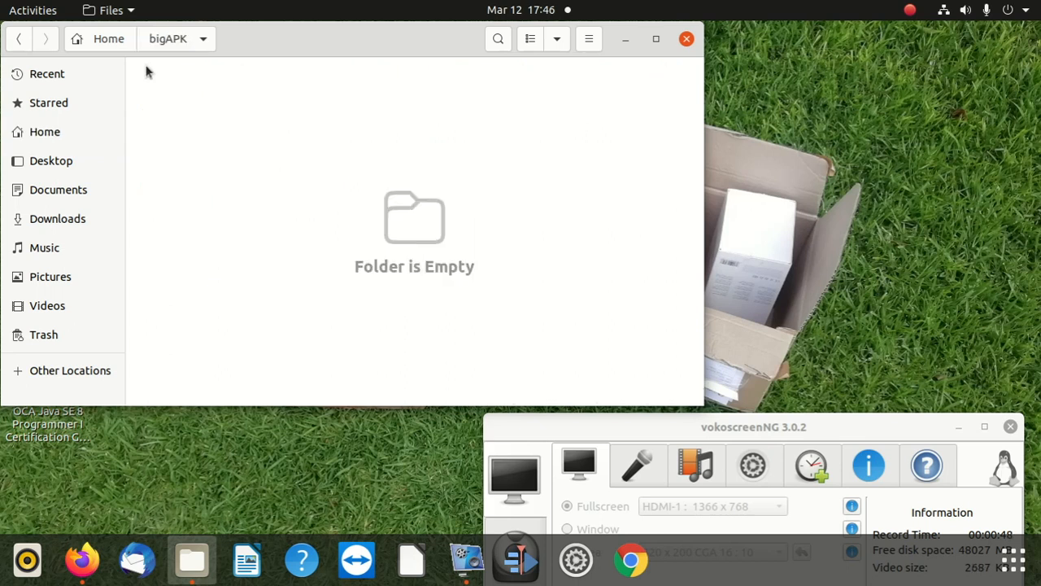
# Step: Close the file manager and open a Terminal window
pyautogui.click(687, 38)
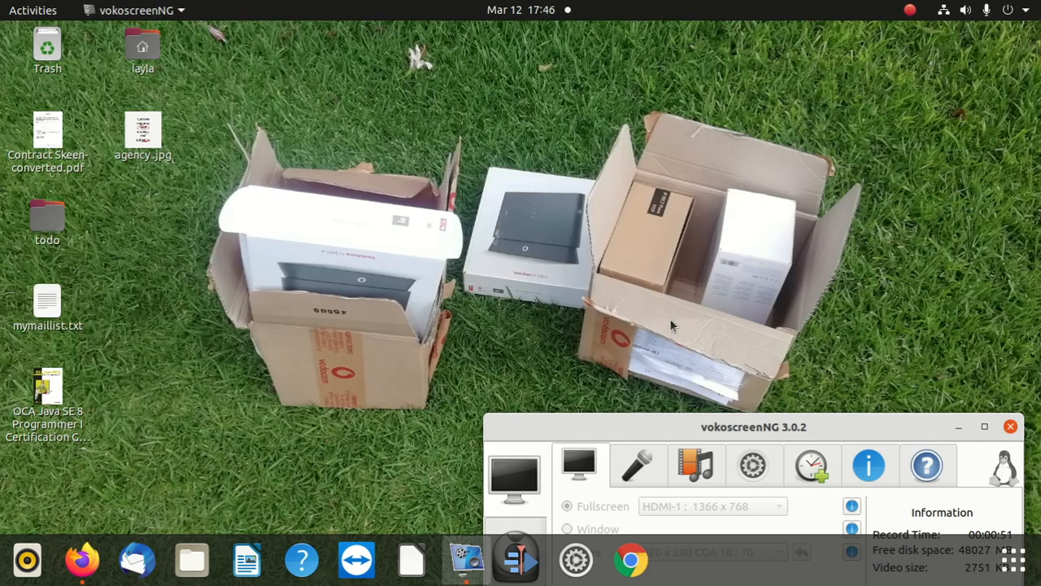
pyautogui.click(1018, 569)
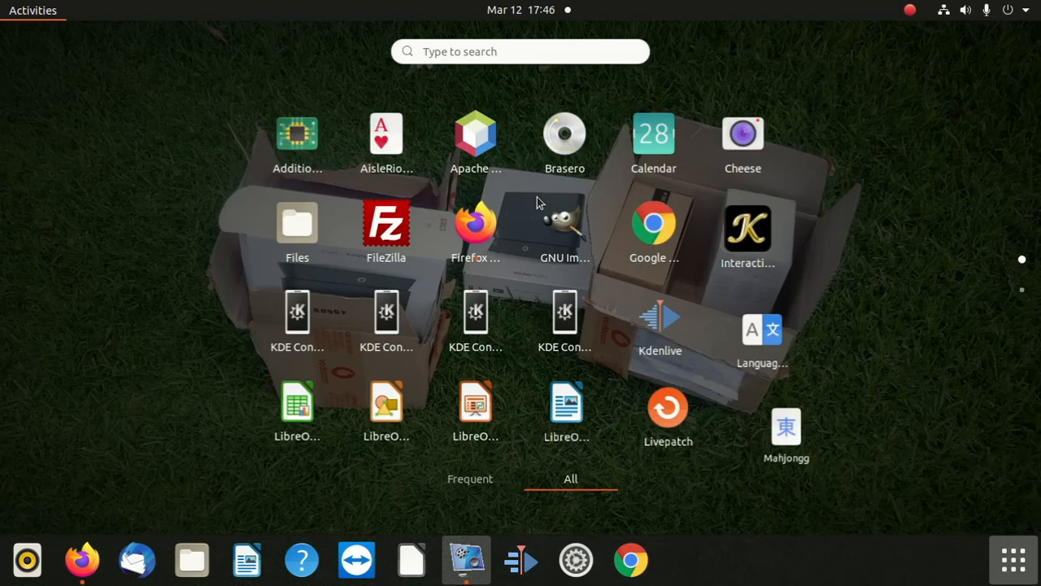
pyautogui.click(460, 51)
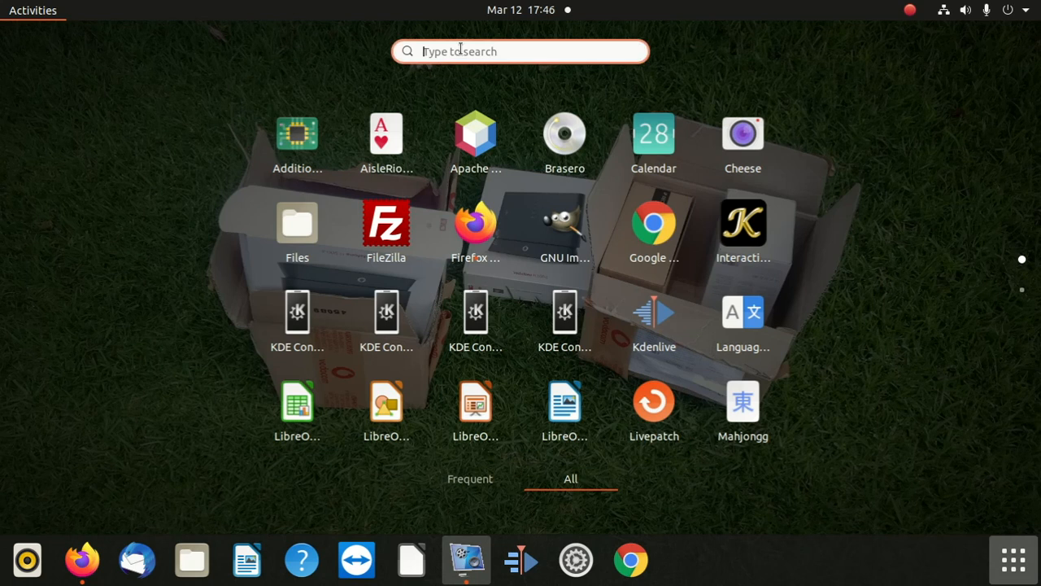
pyautogui.write('ter')
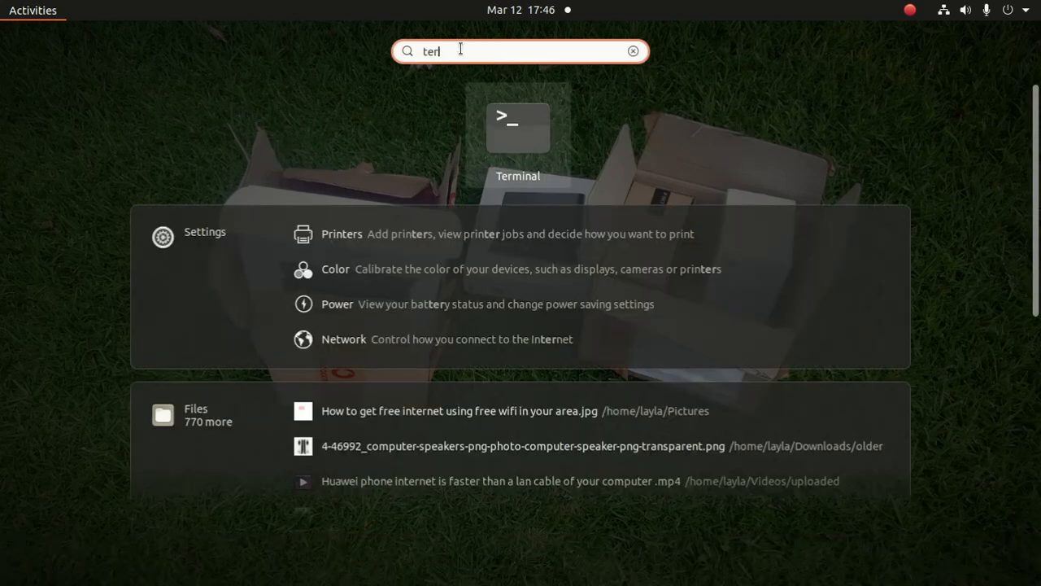
pyautogui.click(511, 124)
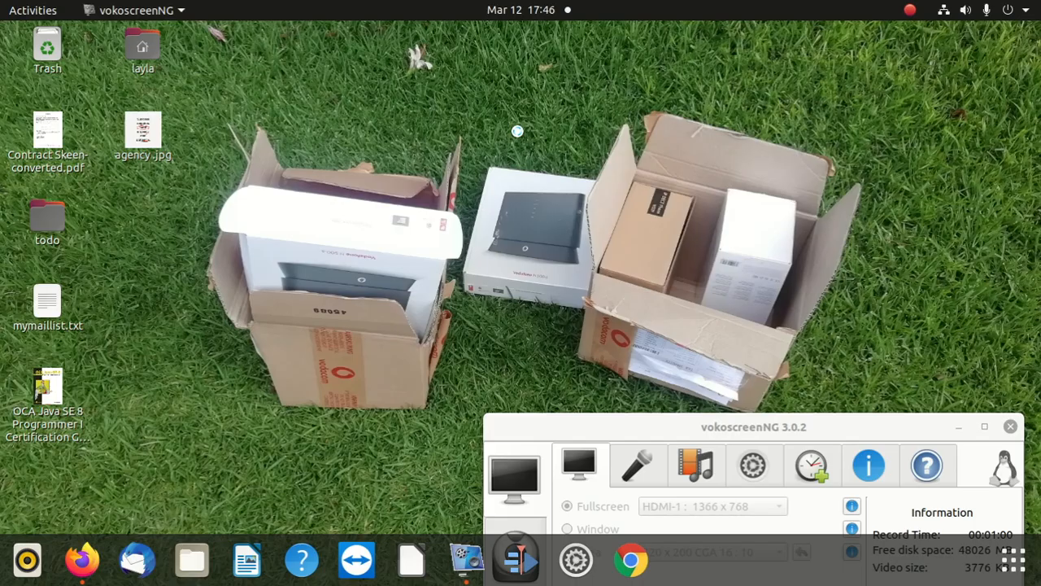
pyautogui.moveTo(309, 46); pyautogui.dragTo(471, 116)
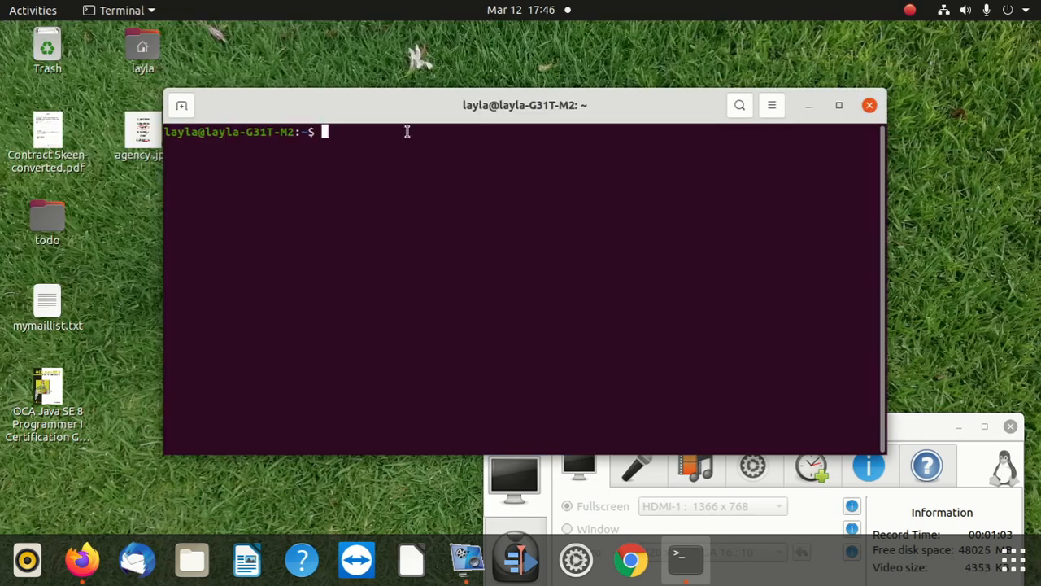
# Step: Switch the terminal session to the root user with sudo su
pyautogui.write('sudo su')
pyautogui.press('Return')
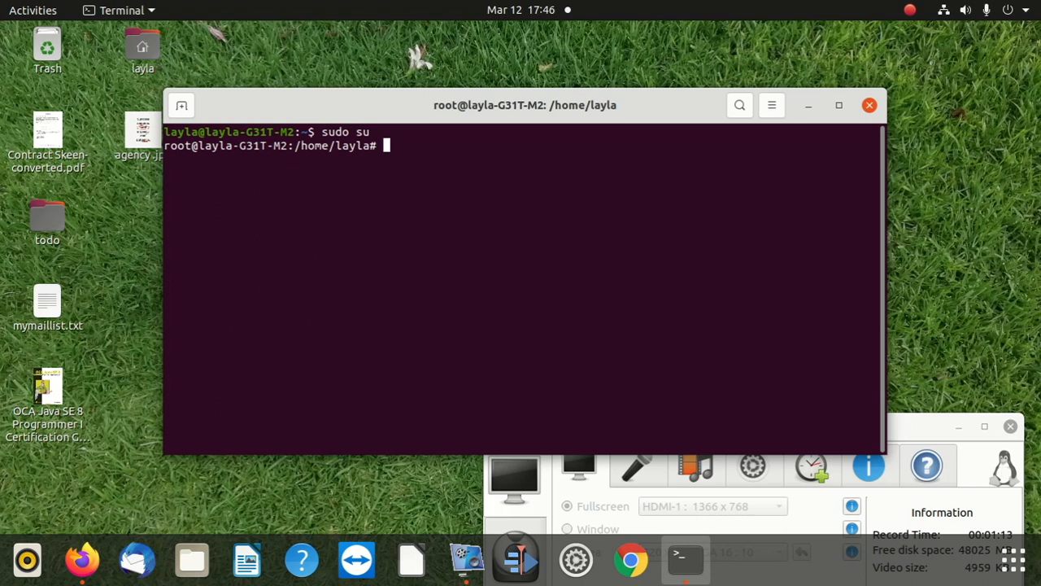
# Step: Try to enter the documents directory with cd Ducuments and cd /Documents
pyautogui.write('cd Ducuments')
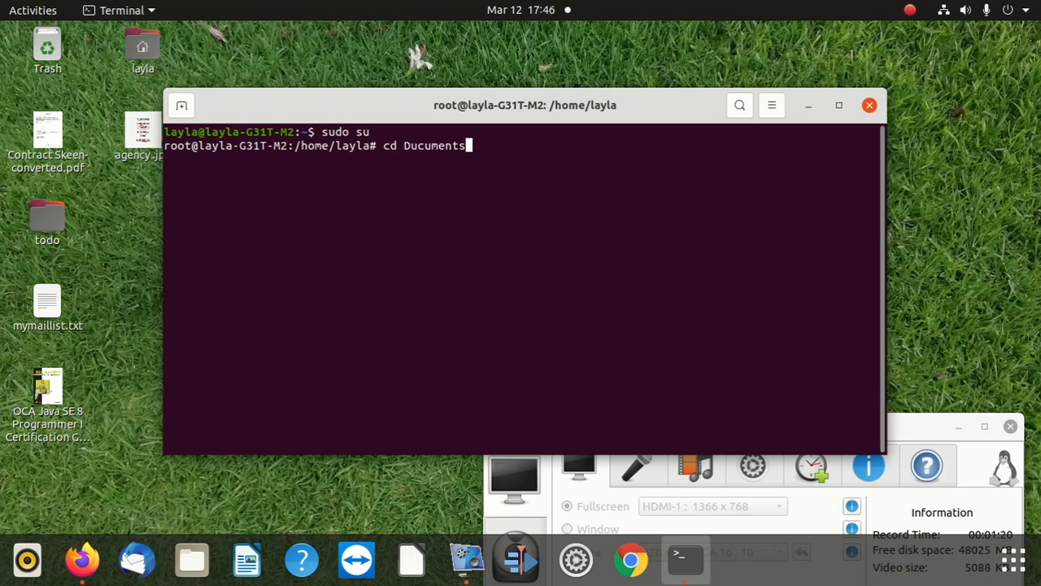
pyautogui.press('Return')
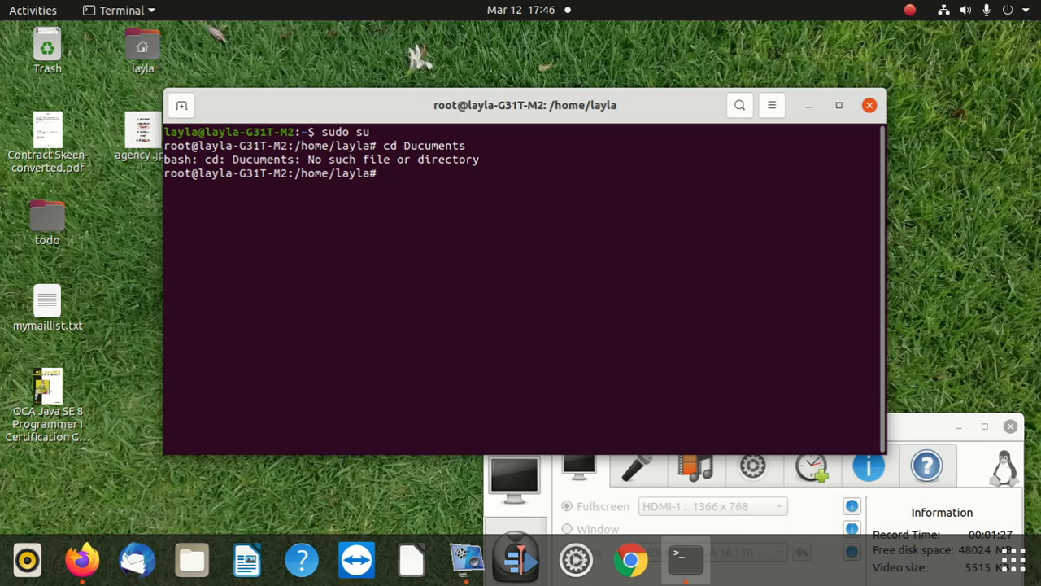
pyautogui.write('cd /Documents')
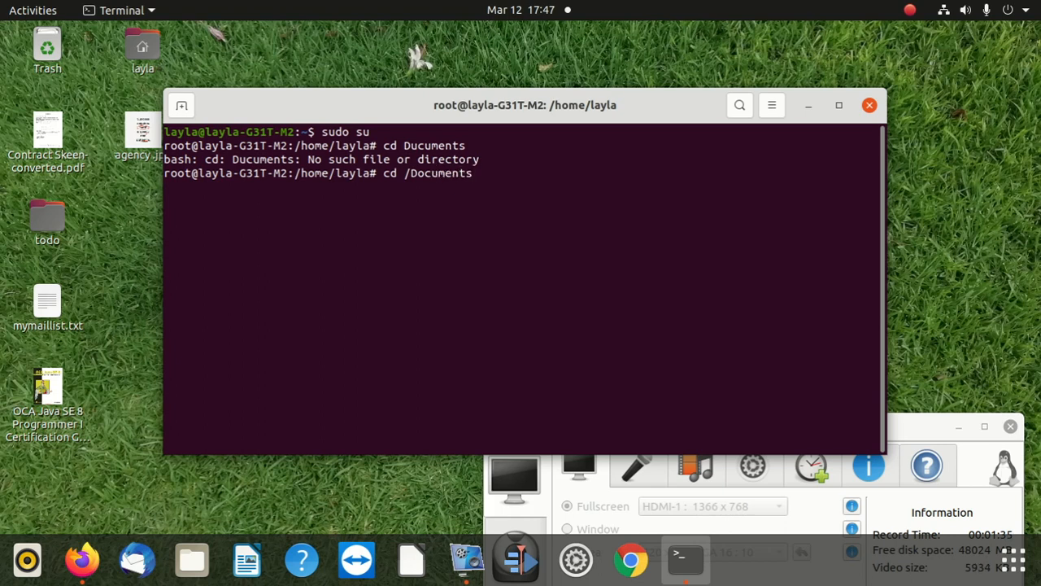
pyautogui.press('Return')
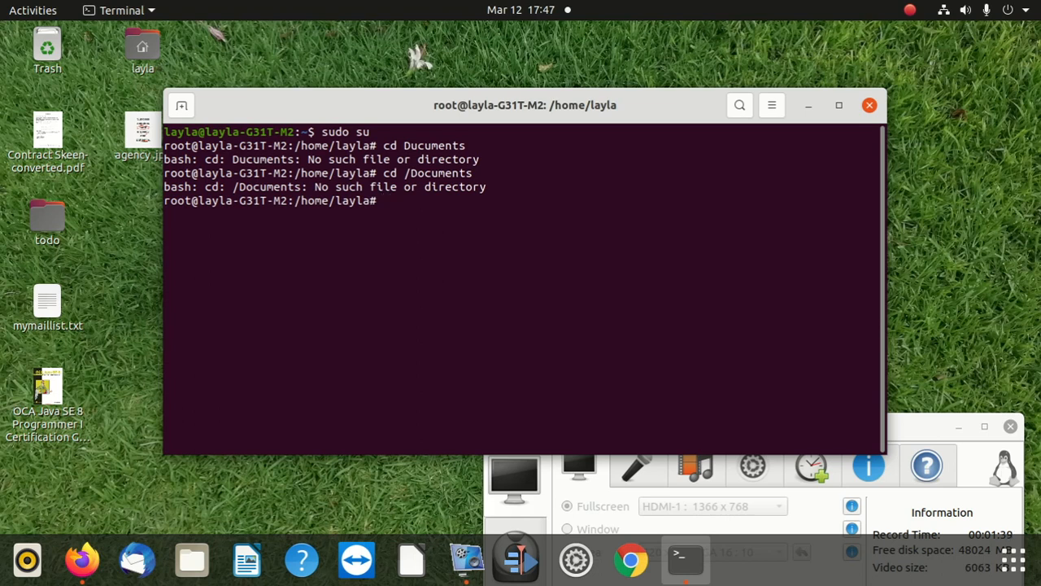
# Step: Change to the Documents directory with a relative path and list its contents
pyautogui.write('cd Docume')
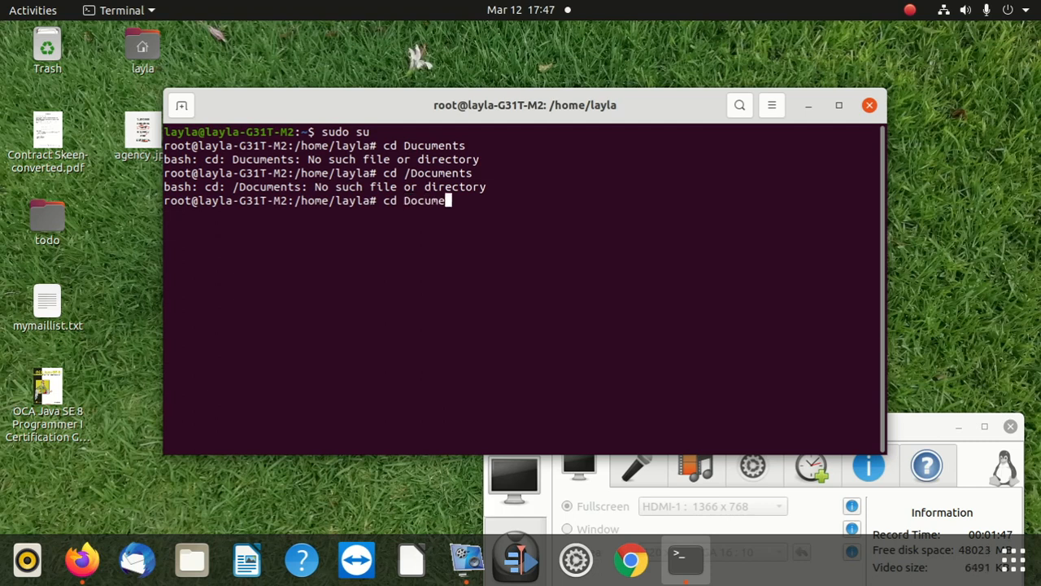
pyautogui.write('nts')
pyautogui.press('Return')
pyautogui.write('ls')
pyautogui.press('Return')
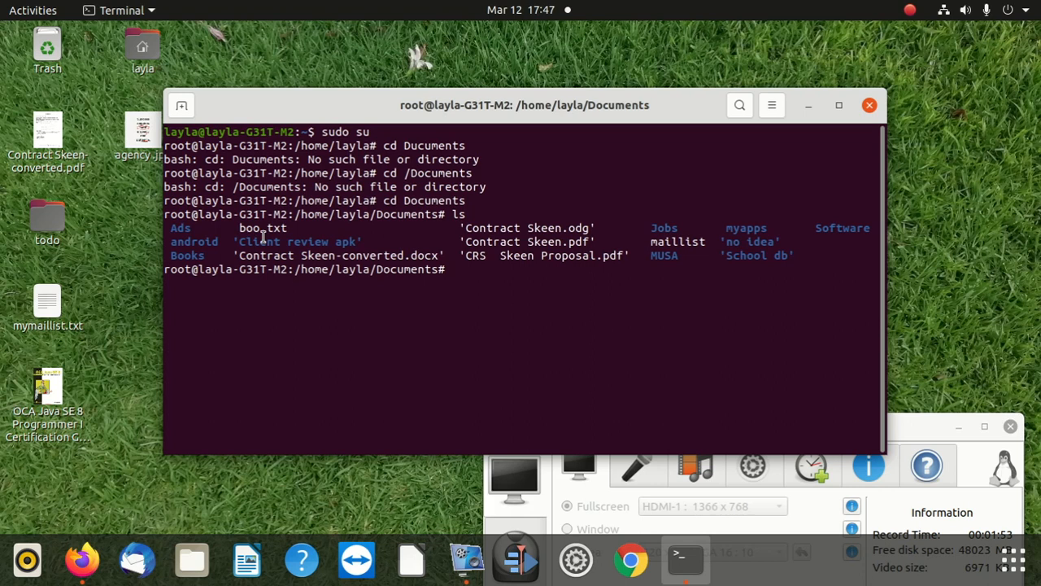
# Step: Change to the android directory, reusing its name from the listing, and list its contents
pyautogui.doubleClick(198, 242)
pyautogui.rightClick(199, 242)
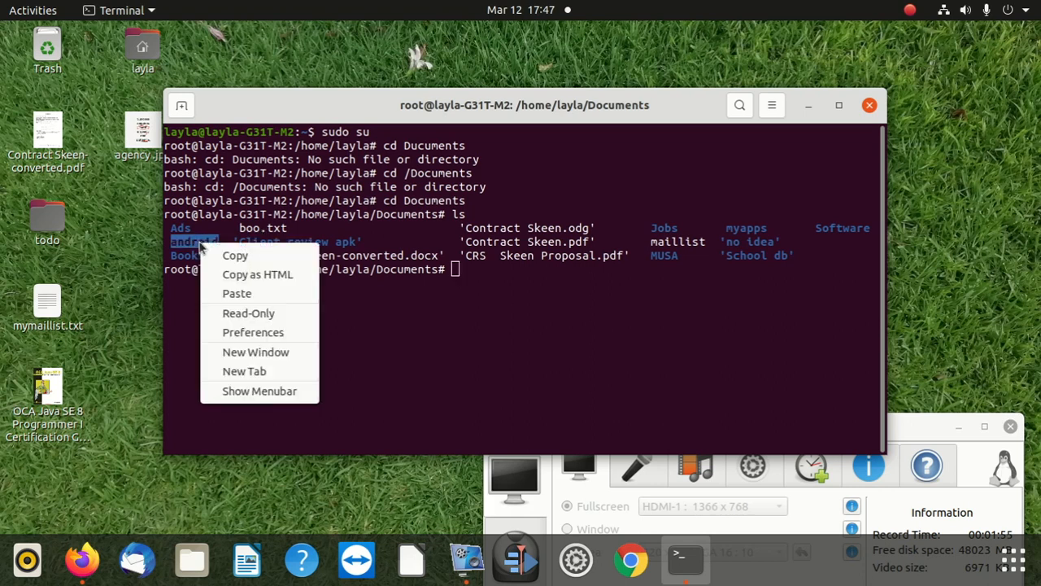
pyautogui.click(279, 258)
pyautogui.click(494, 270)
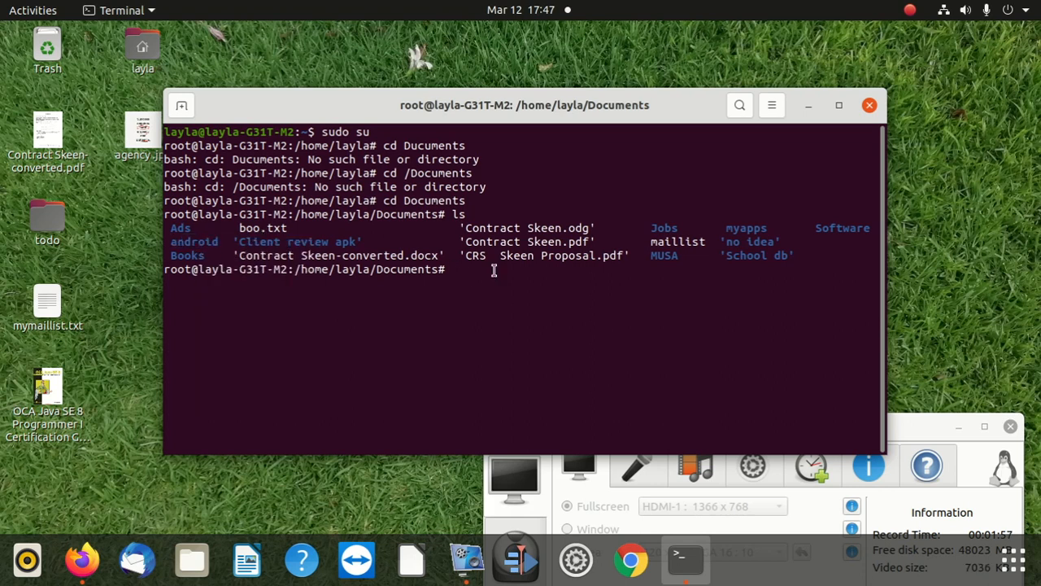
pyautogui.write('cd')
pyautogui.rightClick(521, 265)
pyautogui.click(561, 317)
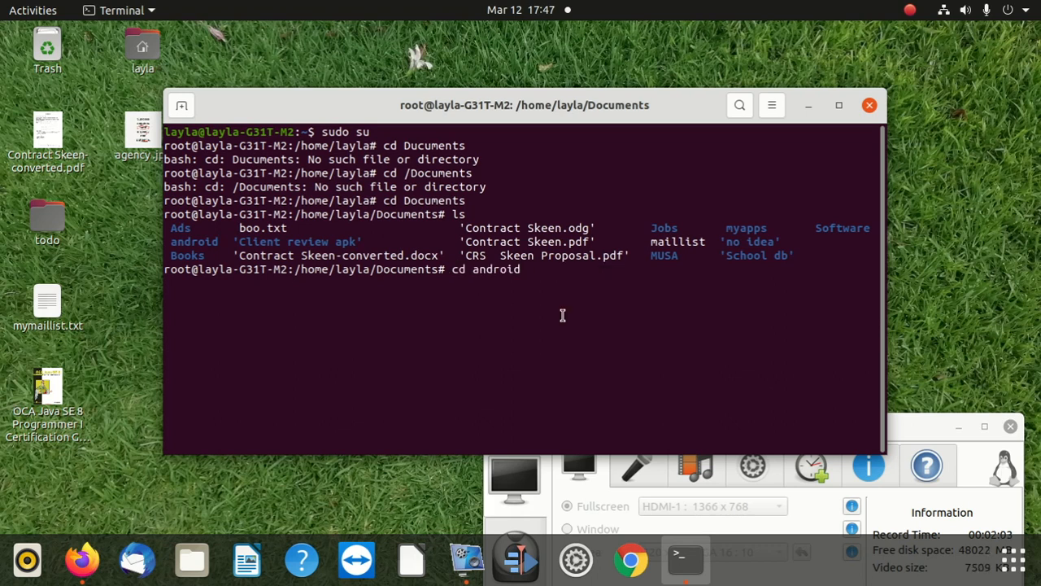
pyautogui.press('Return')
pyautogui.write('ls')
pyautogui.press('Return')
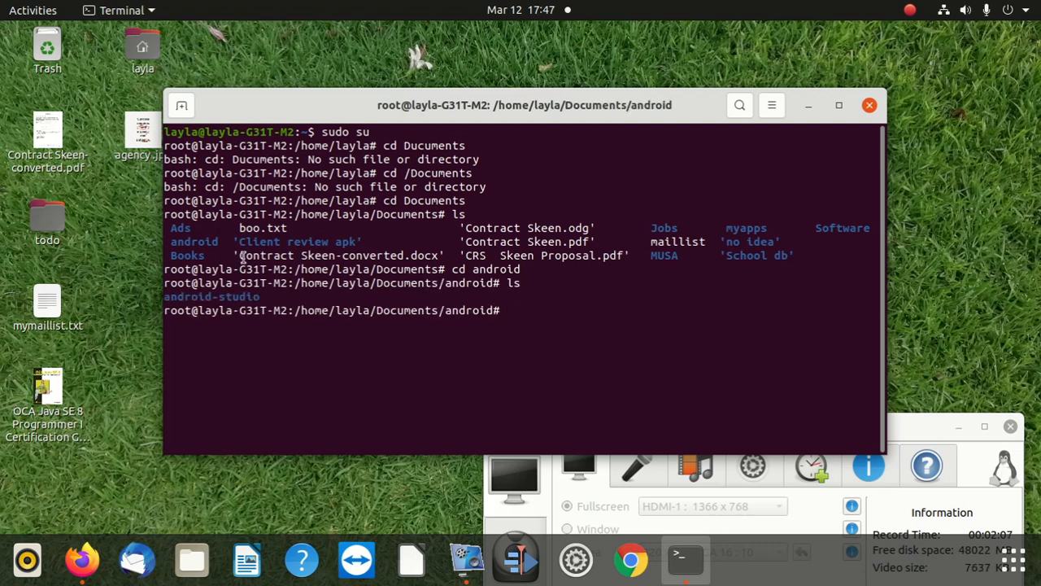
# Step: Change to the android-studio directory, reusing its name from the listing, and list its contents
pyautogui.doubleClick(227, 291)
pyautogui.rightClick(227, 291)
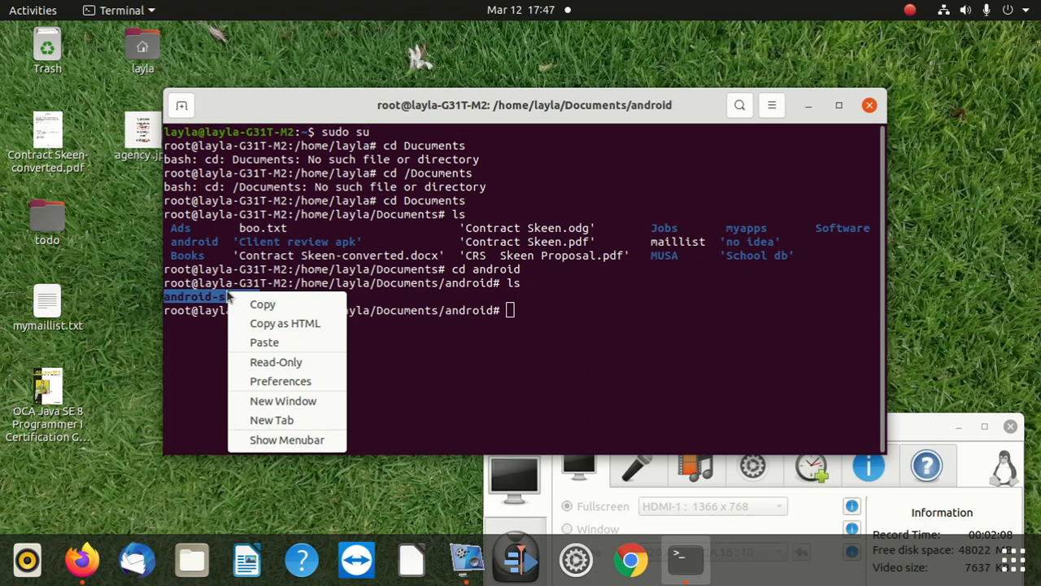
pyautogui.click(303, 304)
pyautogui.click(548, 309)
pyautogui.write('cd')
pyautogui.rightClick(651, 322)
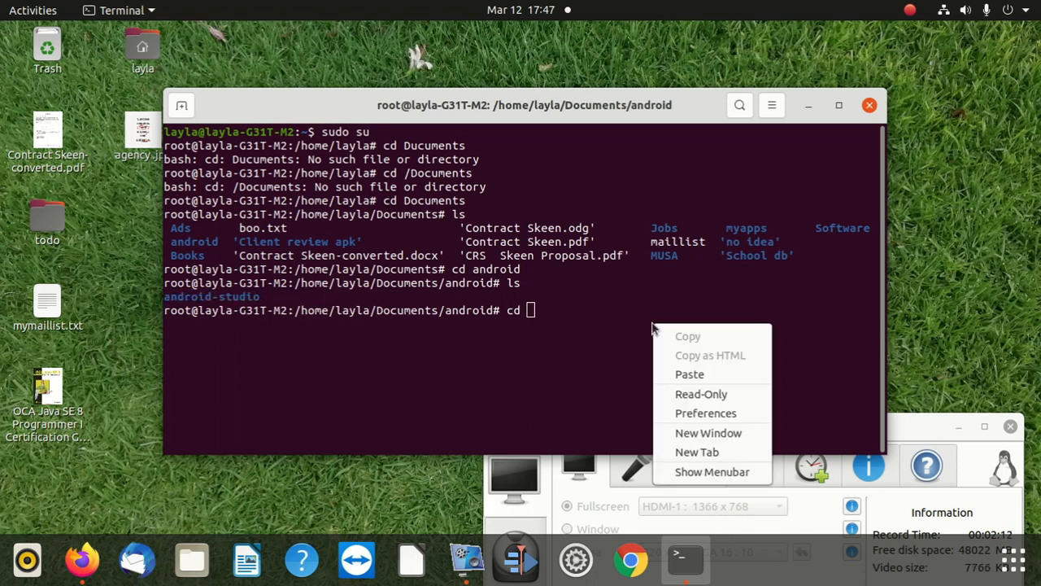
pyautogui.click(700, 371)
pyautogui.press('Return')
pyautogui.write('ls')
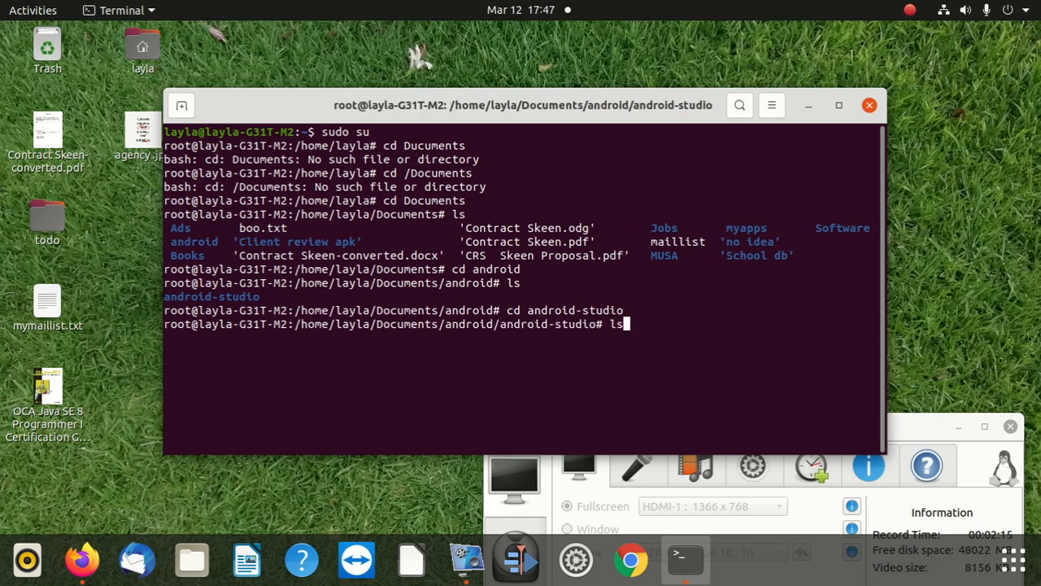
pyautogui.press('Return')
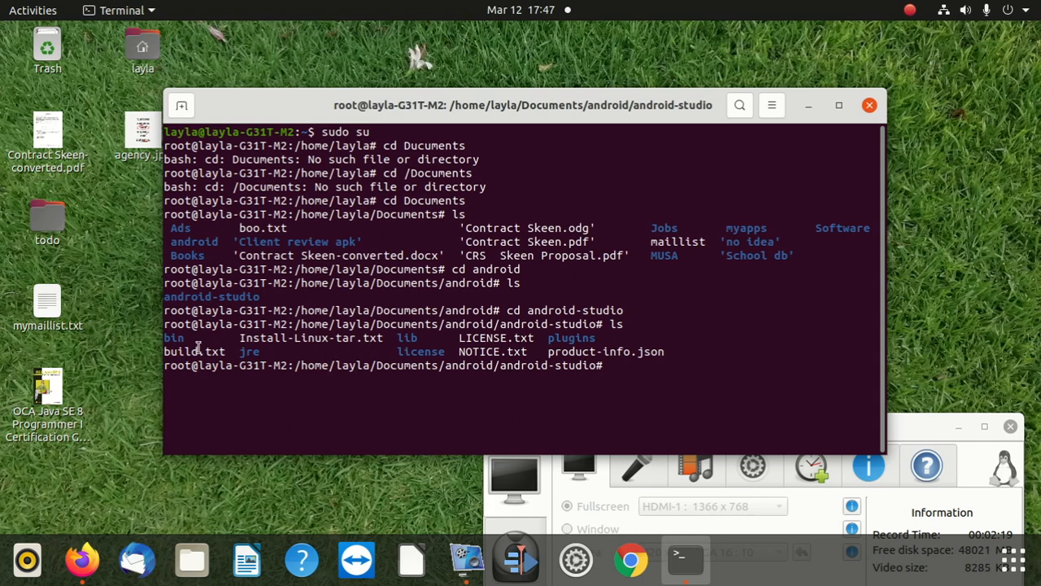
# Step: Change to the bin directory inside android-studio and list its files
pyautogui.write('cd bin')
pyautogui.press('Return')
pyautogui.write('ls')
pyautogui.press('Return')
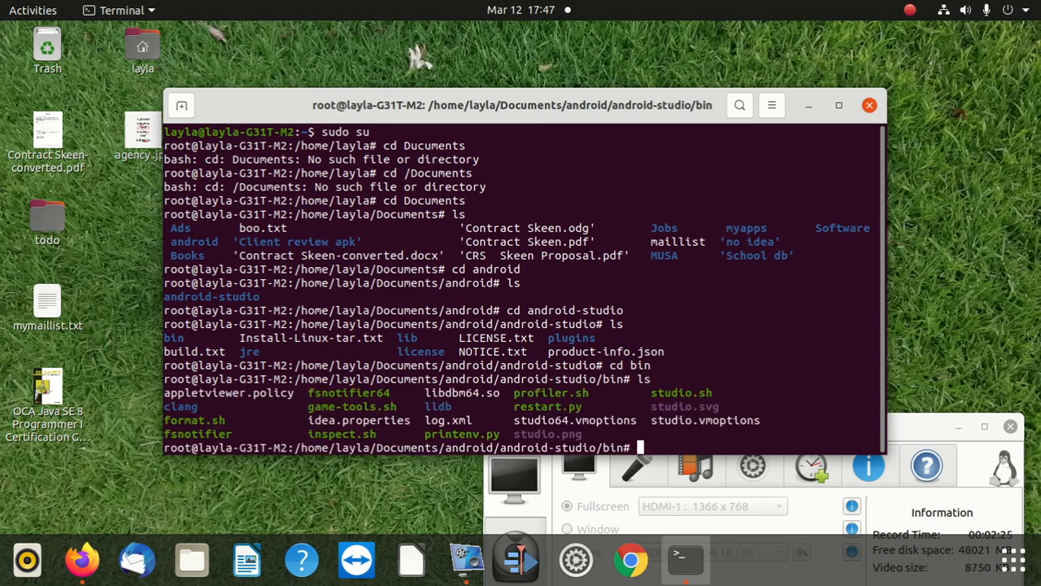
# Step: Launch Android Studio by running ./studio.sh, copying the script name from the listing
pyautogui.doubleClick(704, 393)
pyautogui.rightClick(693, 393)
pyautogui.click(742, 231)
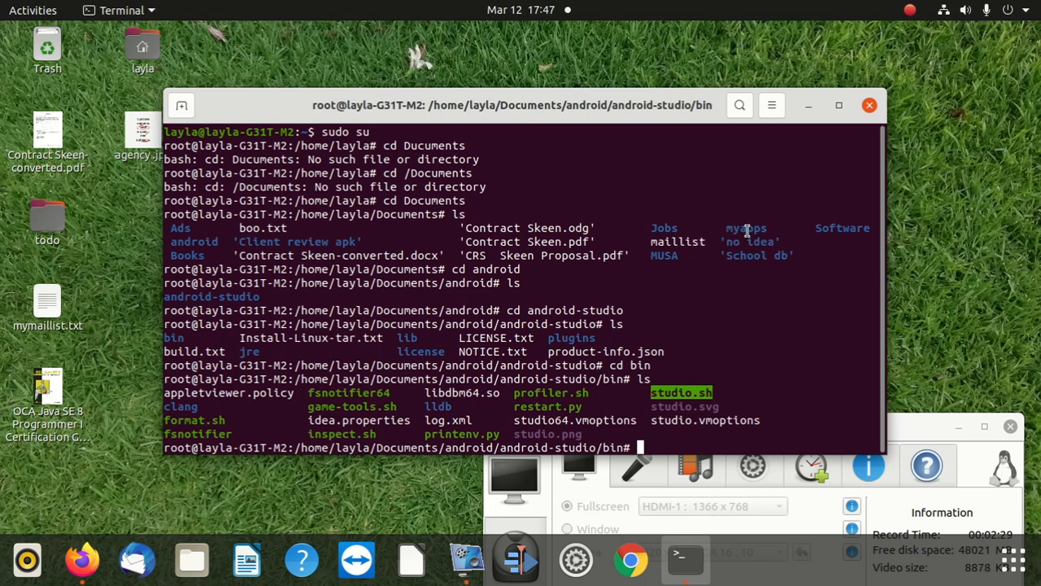
pyautogui.write('.')
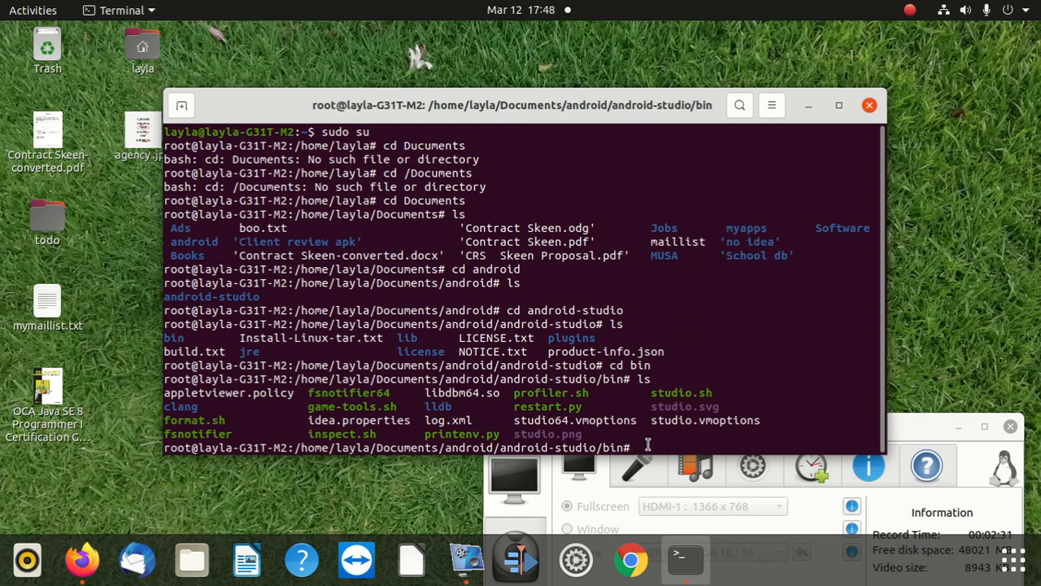
pyautogui.write('/')
pyautogui.rightClick(674, 447)
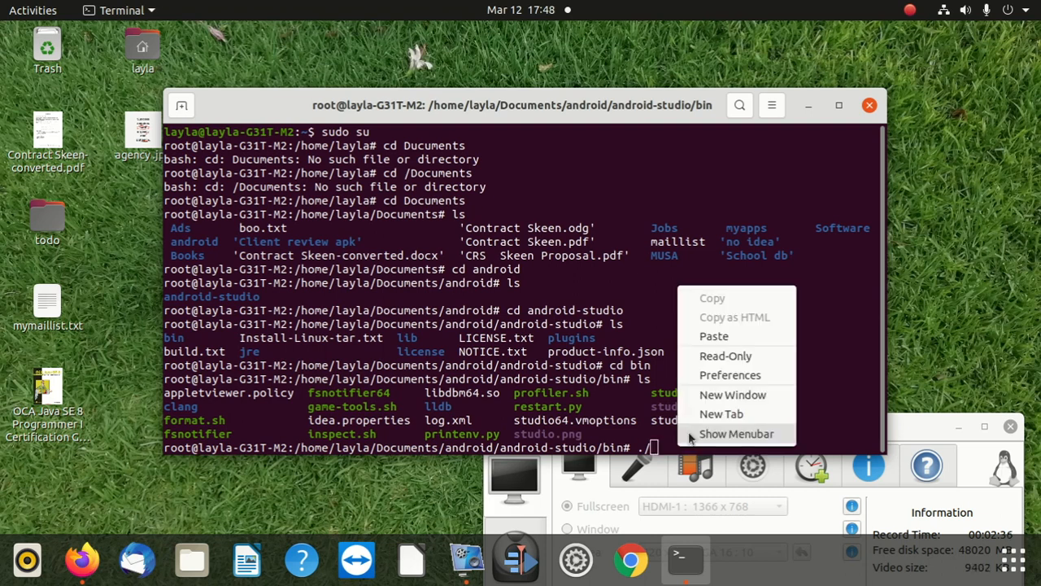
pyautogui.click(715, 337)
pyautogui.press('Return')
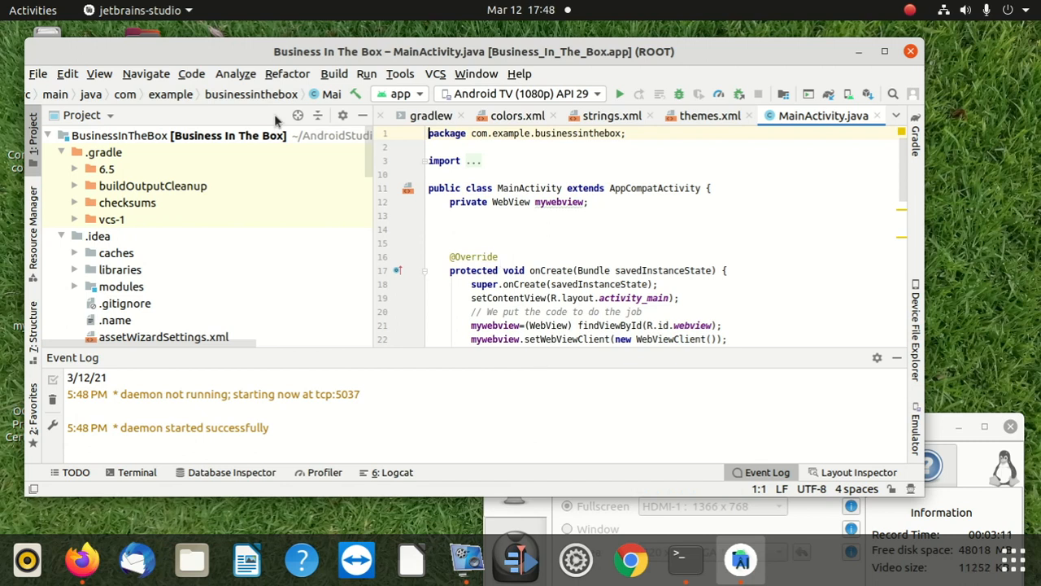
# Step: Start generating a signed APK for the Business_In_The_Box.app module and begin a new key store with the key alias key2
pyautogui.click(335, 78)
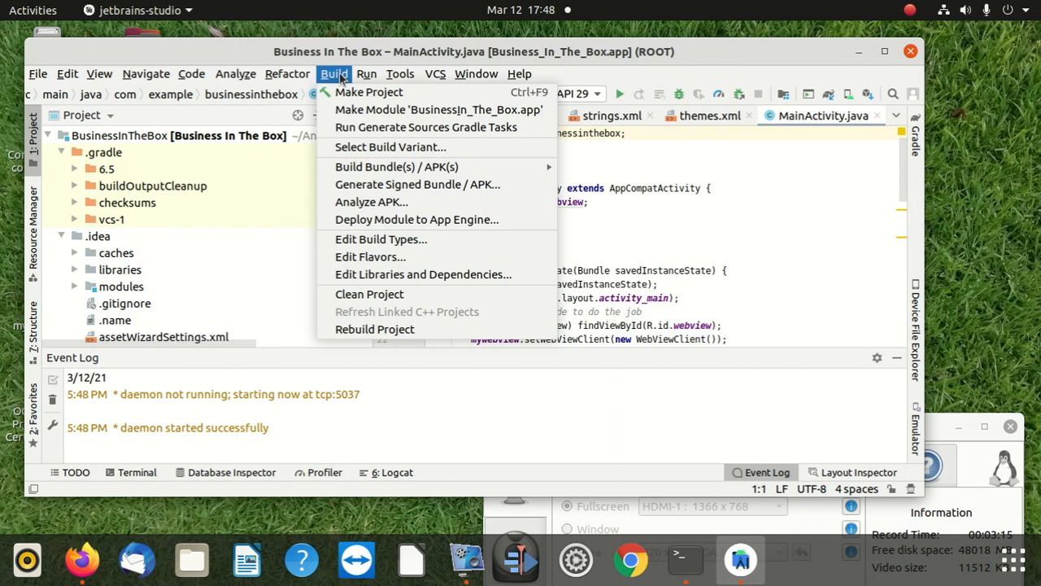
pyautogui.click(486, 187)
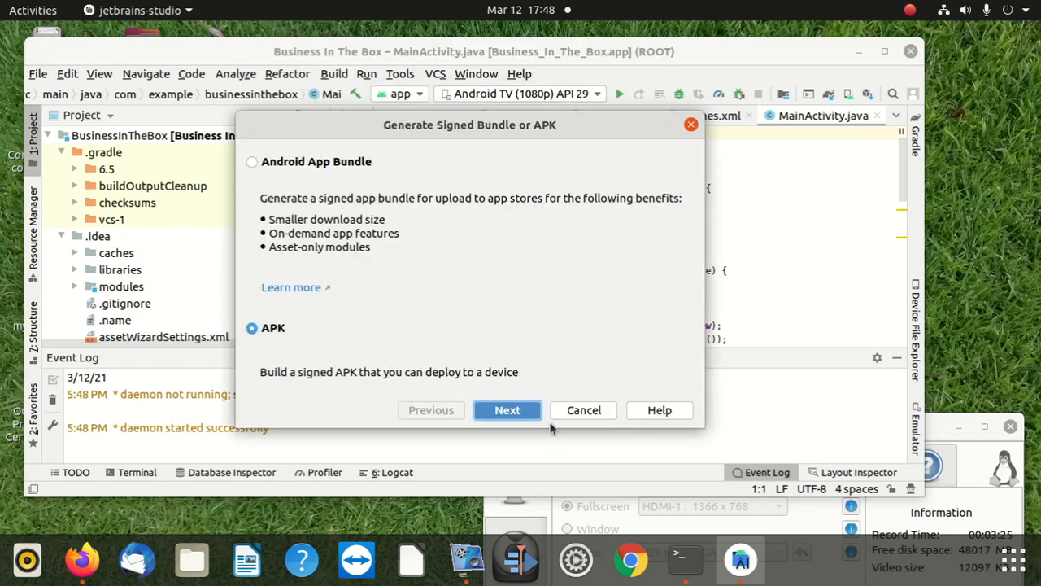
pyautogui.click(508, 409)
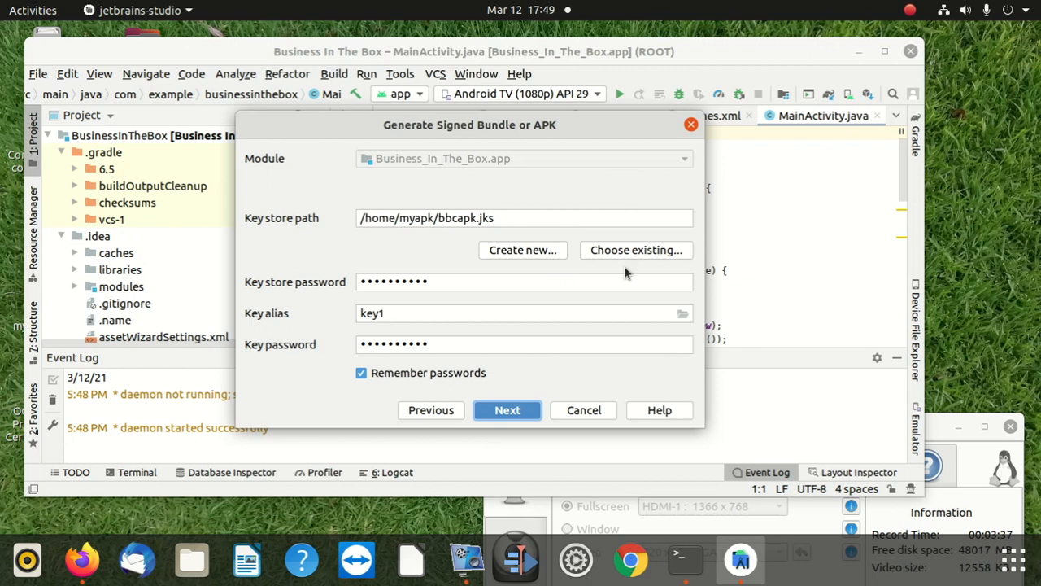
pyautogui.click(541, 248)
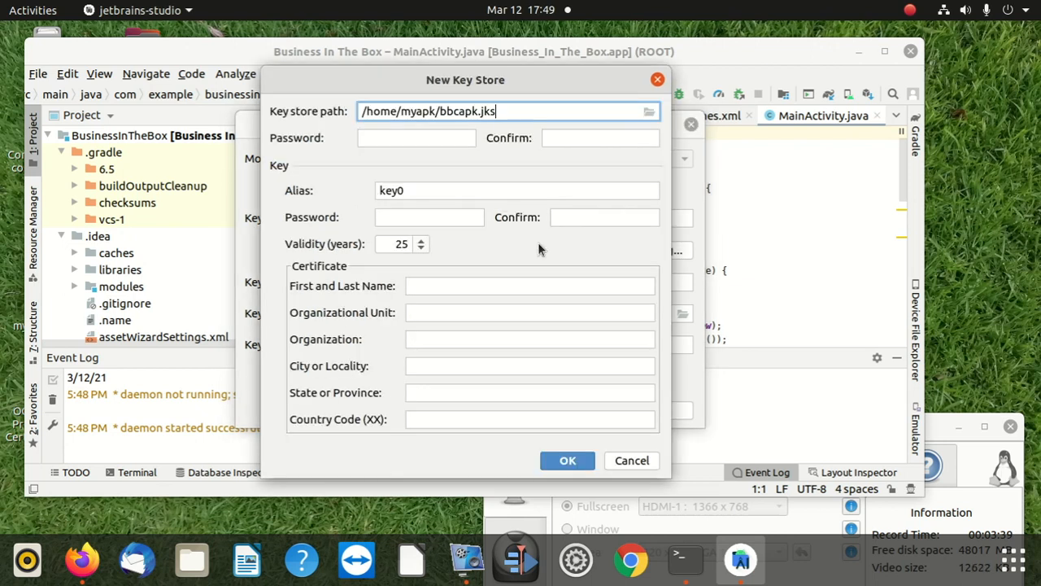
pyautogui.click(432, 196)
pyautogui.press('BackSpace')
pyautogui.write('2')
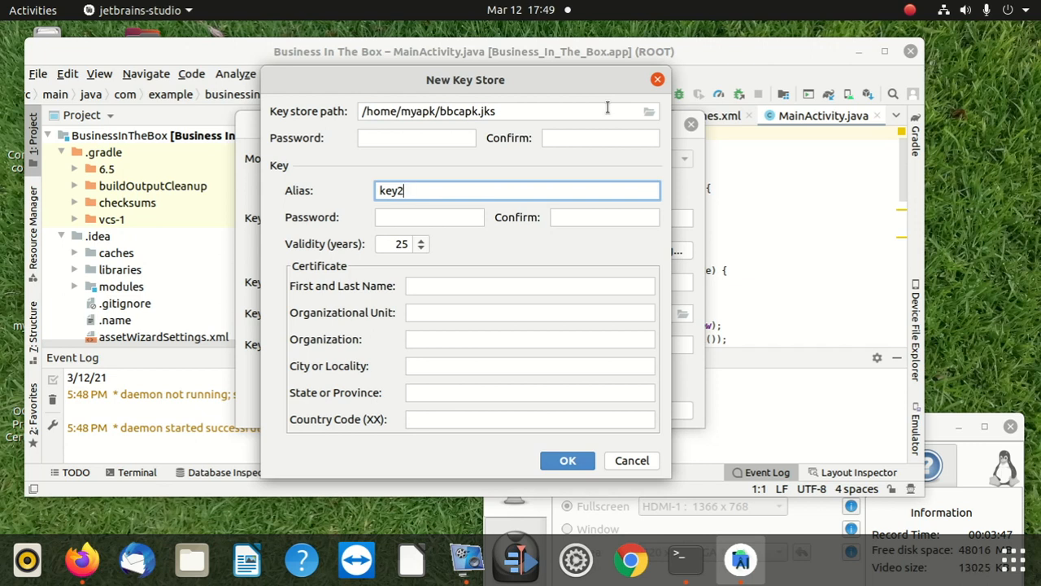
# Step: Examine the root and home folders as possible keystore locations, and close the file chooser without selecting a file
pyautogui.click(649, 112)
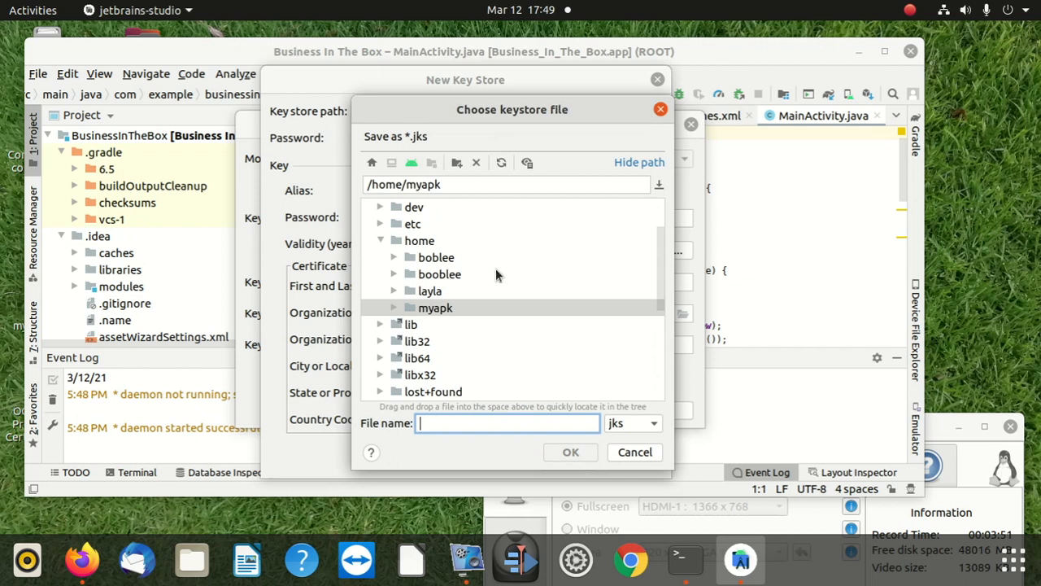
pyautogui.scroll(2, 465, 324)
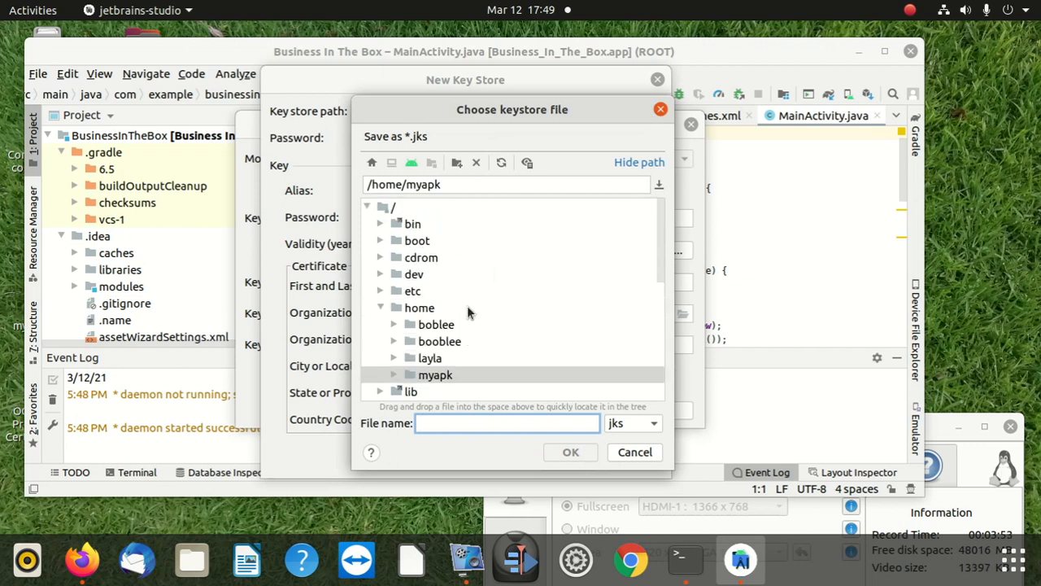
pyautogui.scroll(-5, 466, 291)
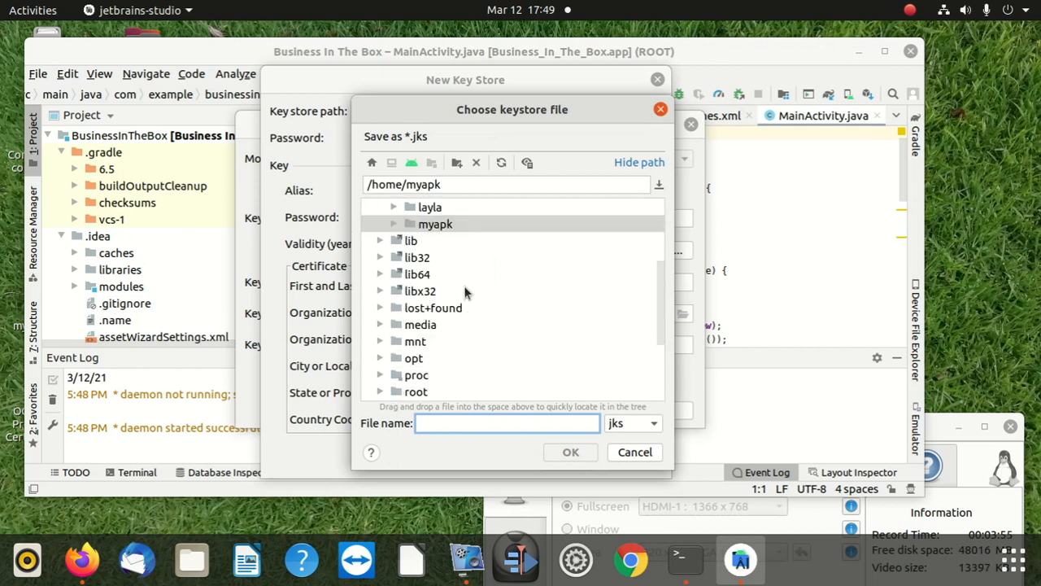
pyautogui.scroll(-2, 464, 285)
pyautogui.scroll(5, 463, 288)
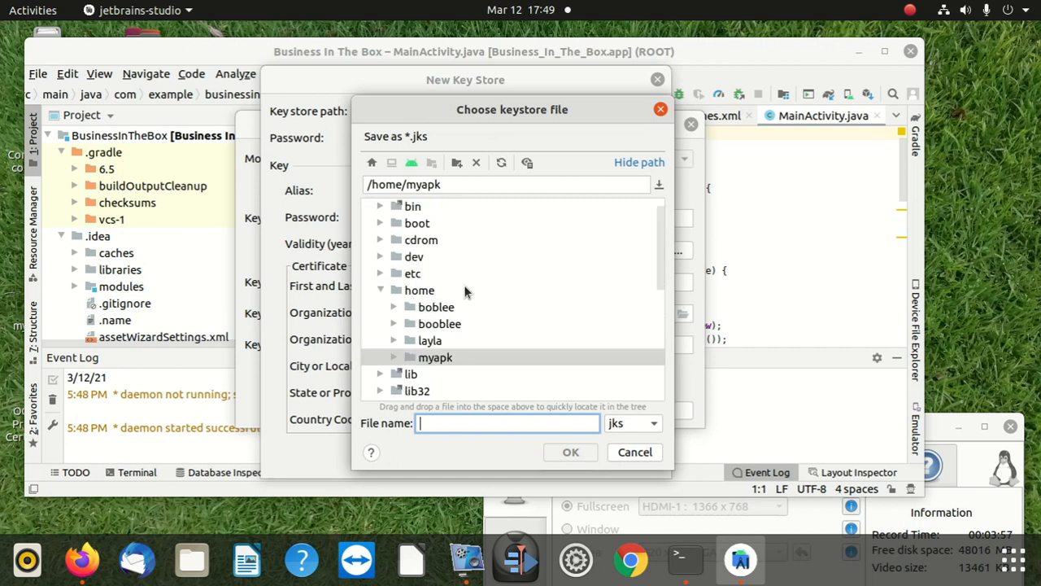
pyautogui.click(371, 163)
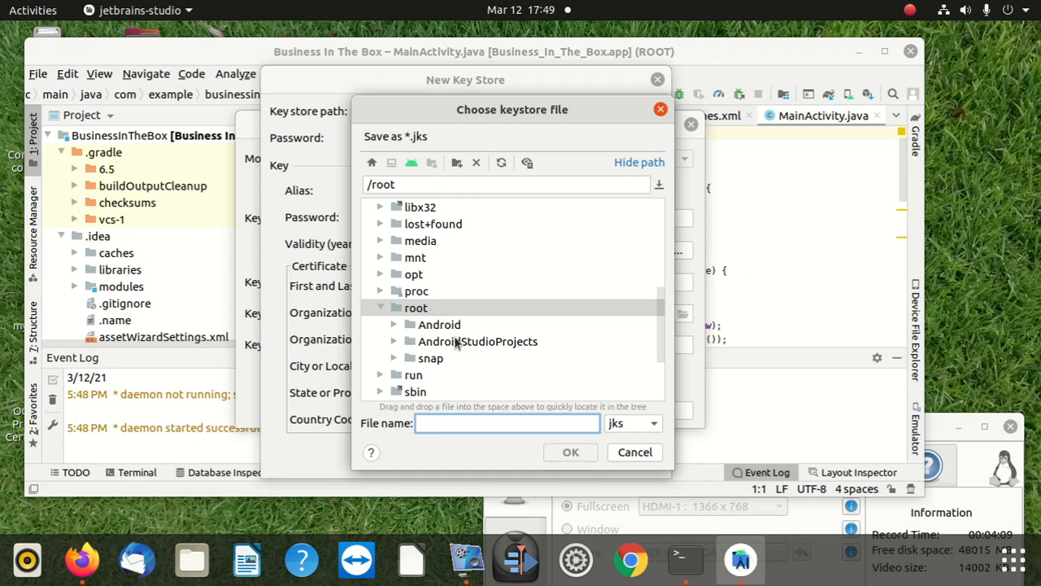
pyautogui.scroll(-2, 455, 345)
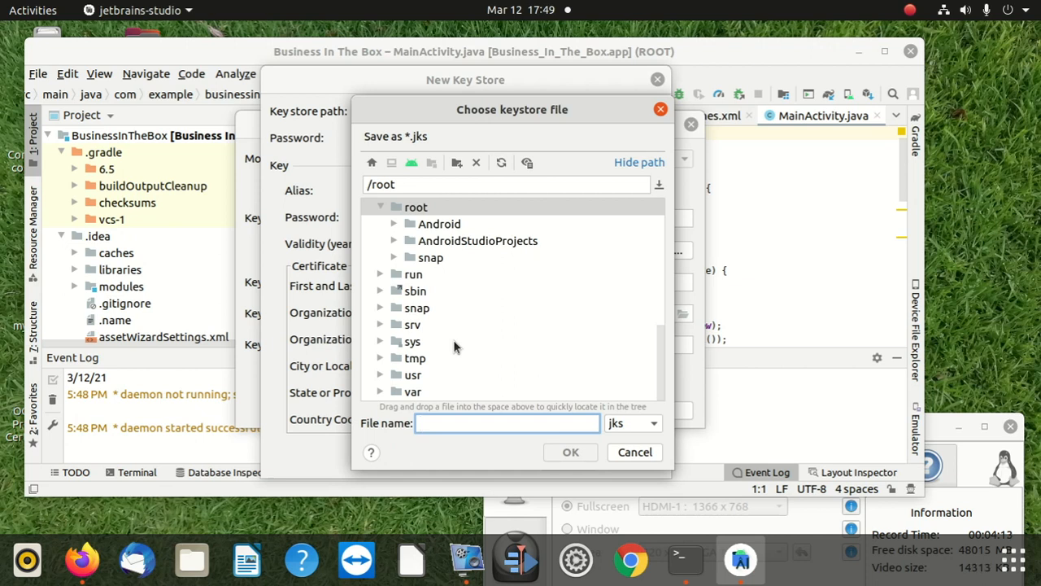
pyautogui.scroll(2, 456, 346)
pyautogui.scroll(1, 455, 345)
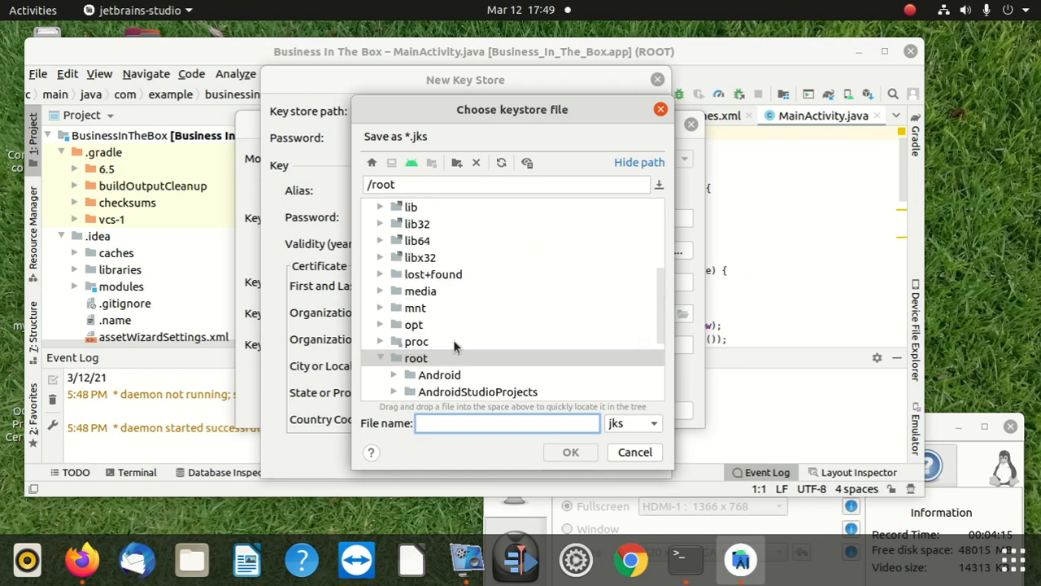
pyautogui.scroll(4, 454, 344)
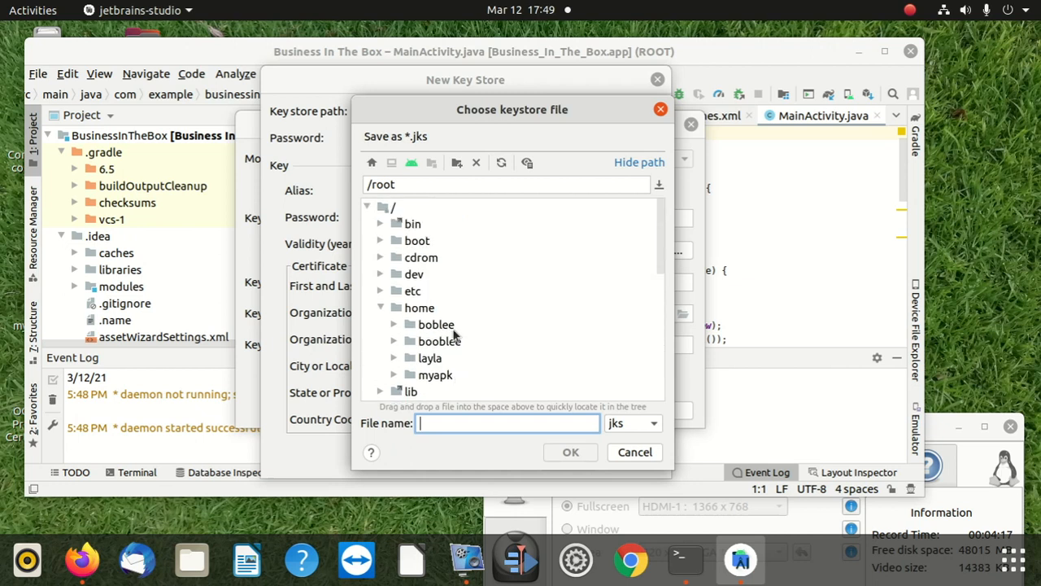
pyautogui.click(444, 306)
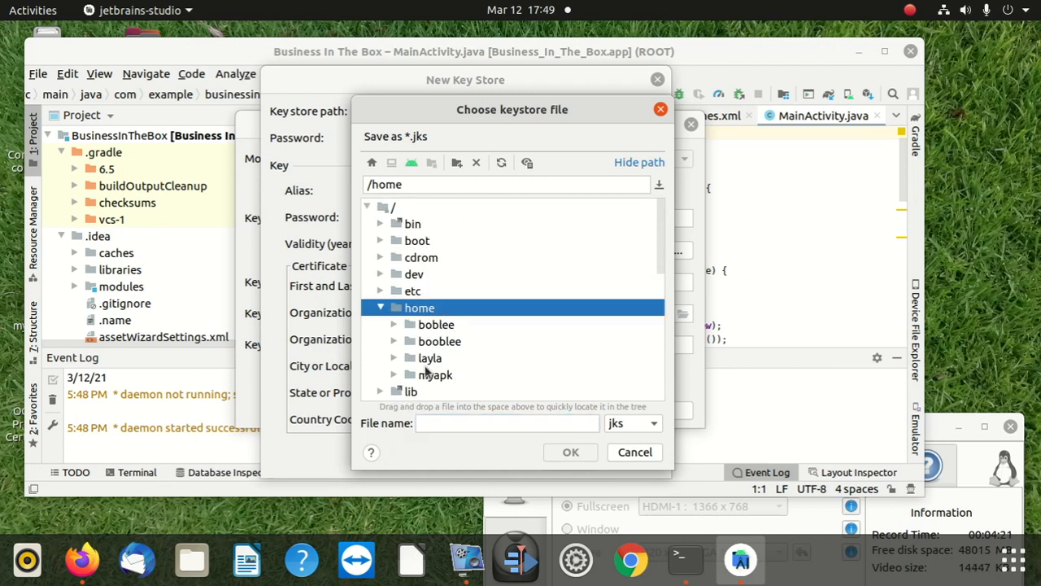
pyautogui.scroll(-1, 437, 356)
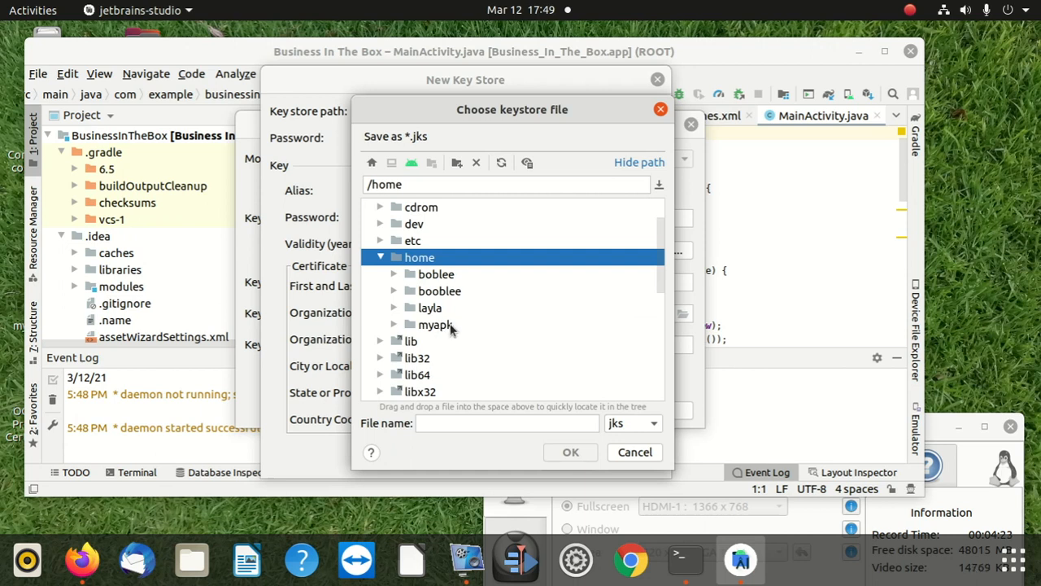
pyautogui.scroll(-2, 447, 330)
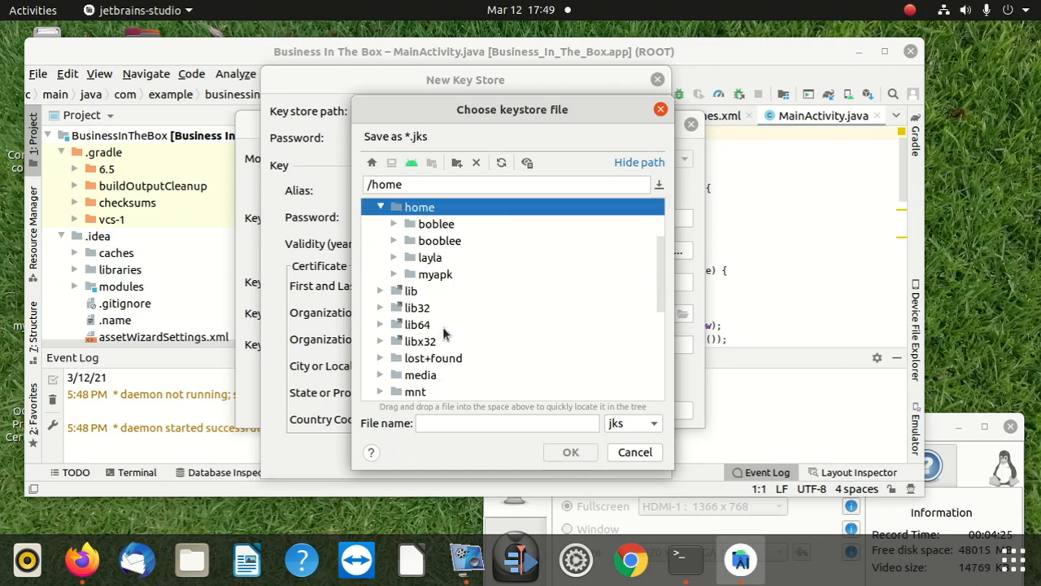
pyautogui.scroll(3, 442, 333)
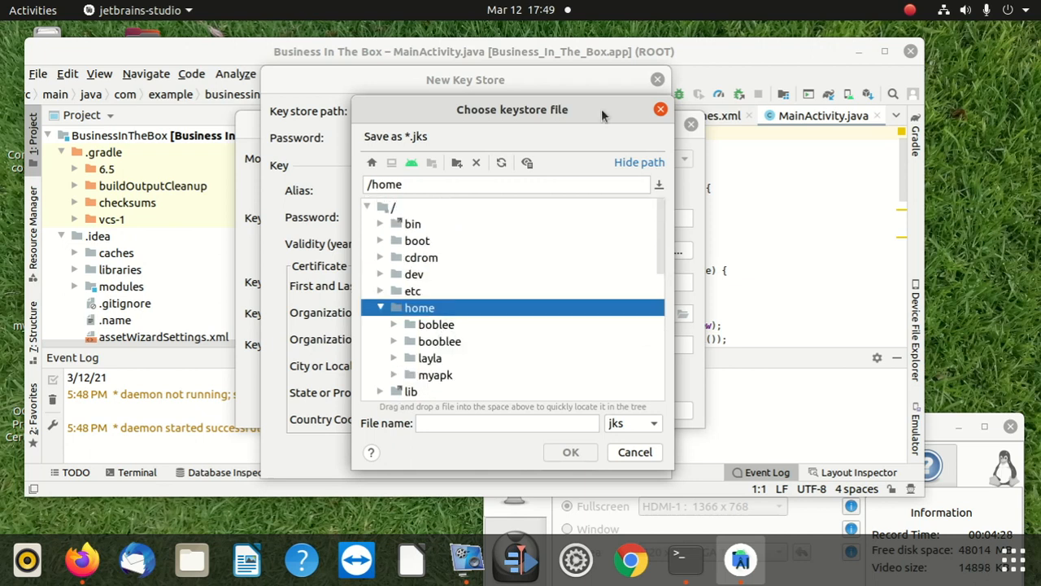
pyautogui.click(659, 109)
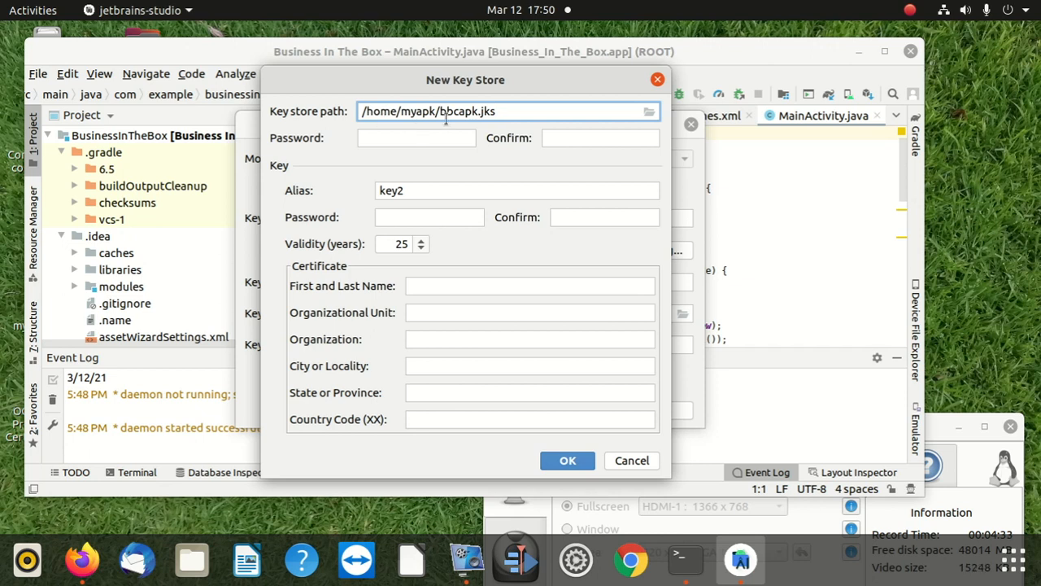
# Step: Enter the key store password and repeat it as confirmation
pyautogui.click(413, 136)
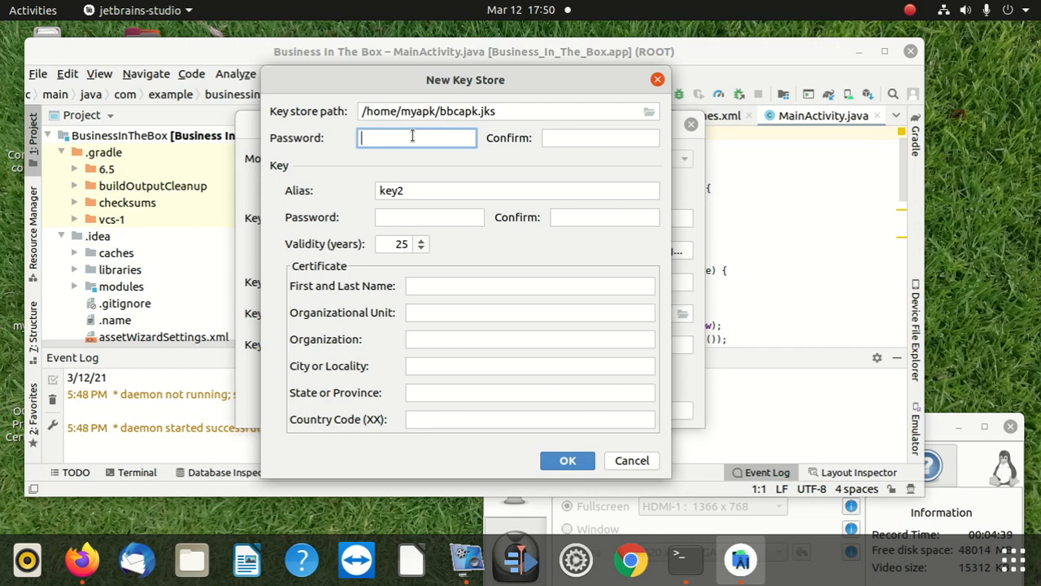
pyautogui.write('**')
pyautogui.press('BackSpace')
pyautogui.press('BackSpace')
pyautogui.write('**********')
pyautogui.click(573, 140)
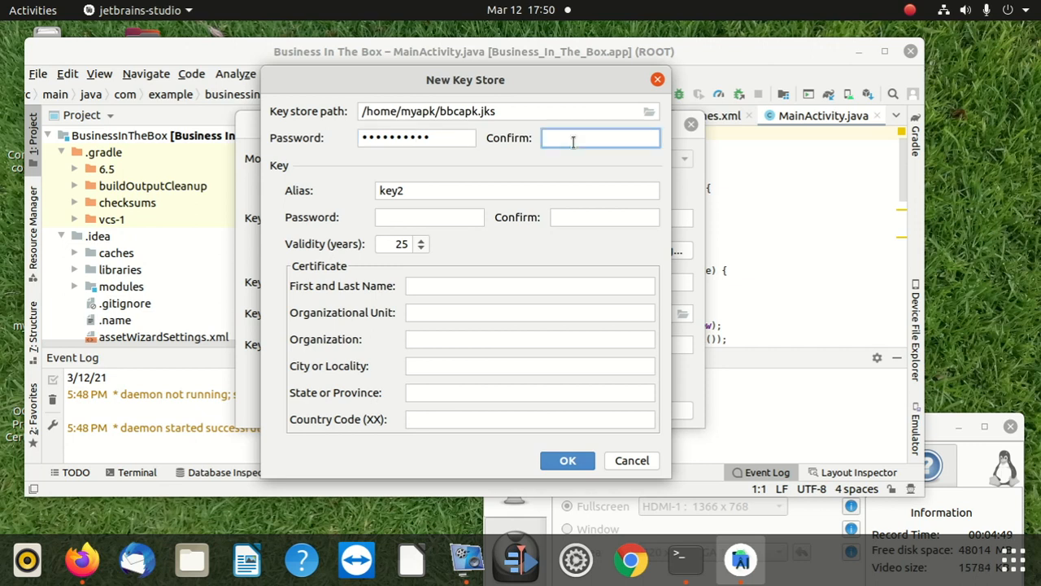
pyautogui.write('**********')
# Step: Enter the password for the key2 key and repeat it as confirmation
pyautogui.click(407, 217)
pyautogui.write('*')
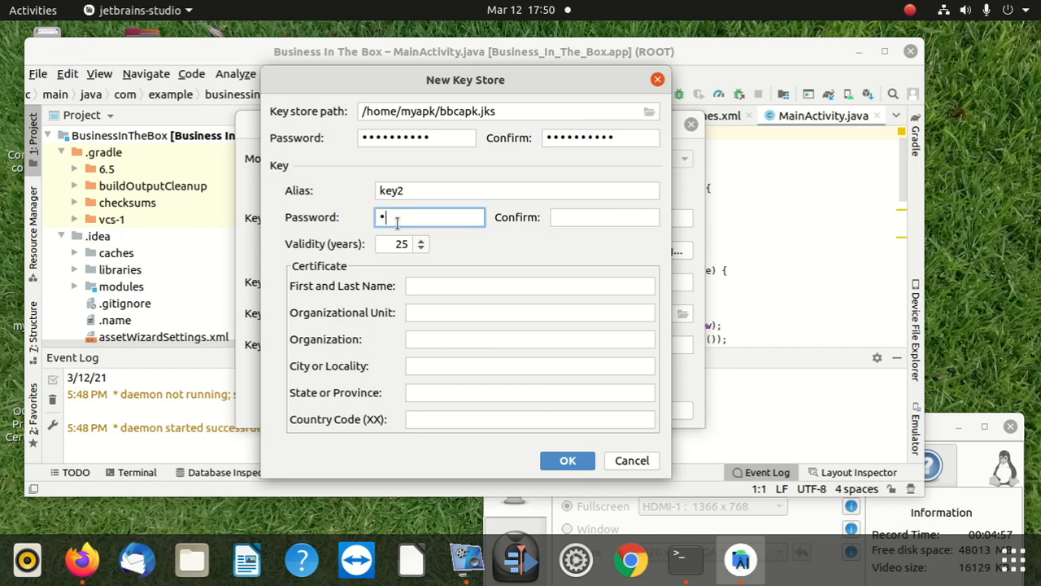
pyautogui.write('*********')
pyautogui.click(602, 213)
pyautogui.write('*')
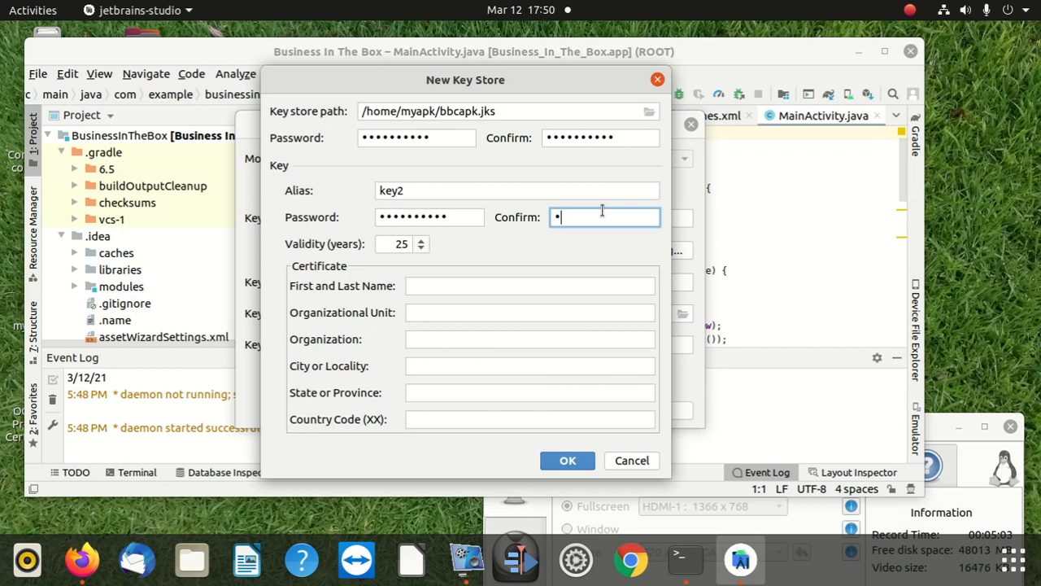
pyautogui.write('*********')
# Step: Enter the certificate holder's name and set the organizational unit to BBCA and the organization to VVC
pyautogui.click(418, 287)
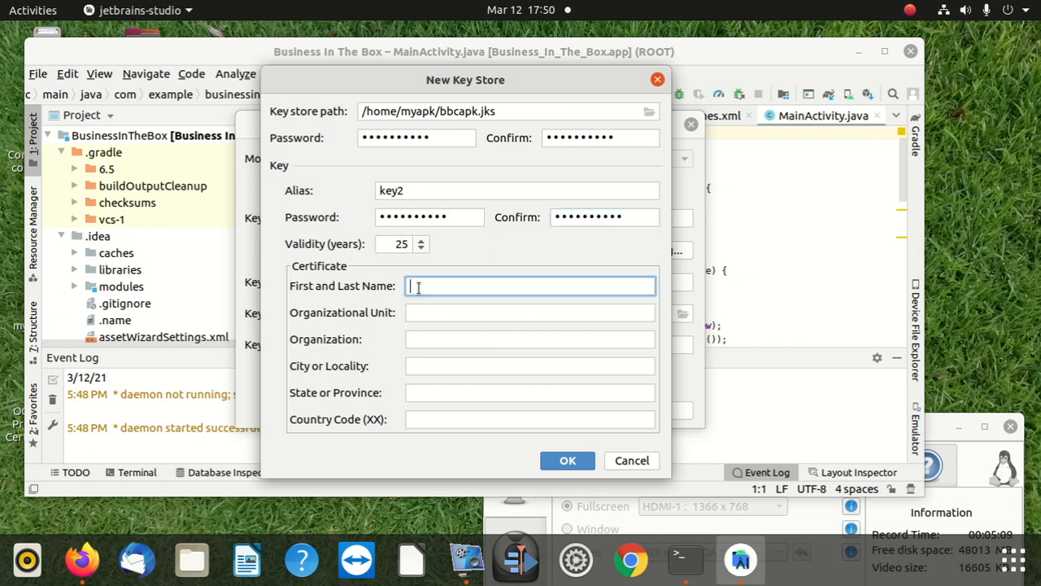
pyautogui.write('Henry')
pyautogui.click(423, 313)
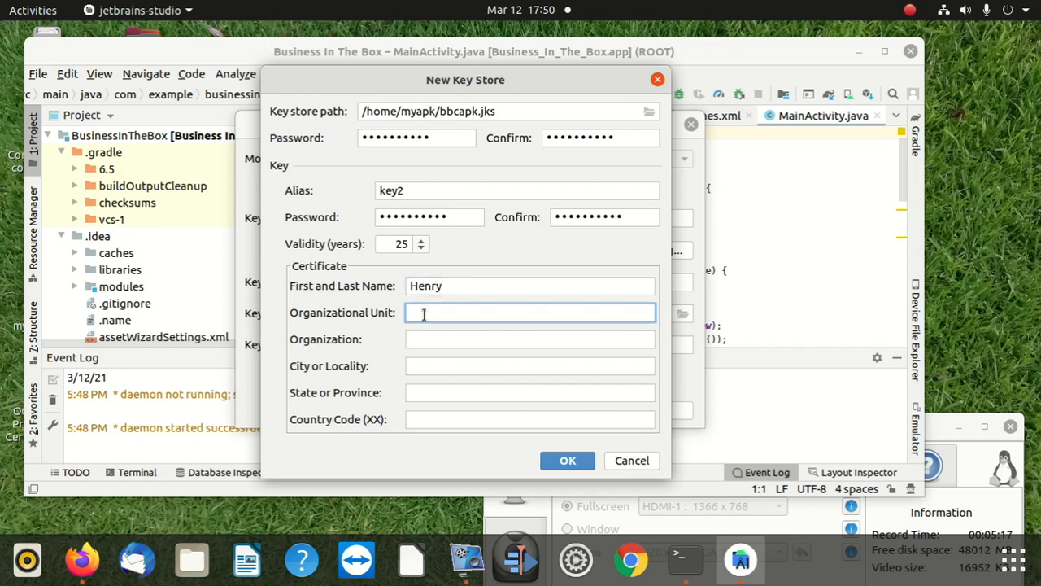
pyautogui.write('BBCA')
pyautogui.click(443, 343)
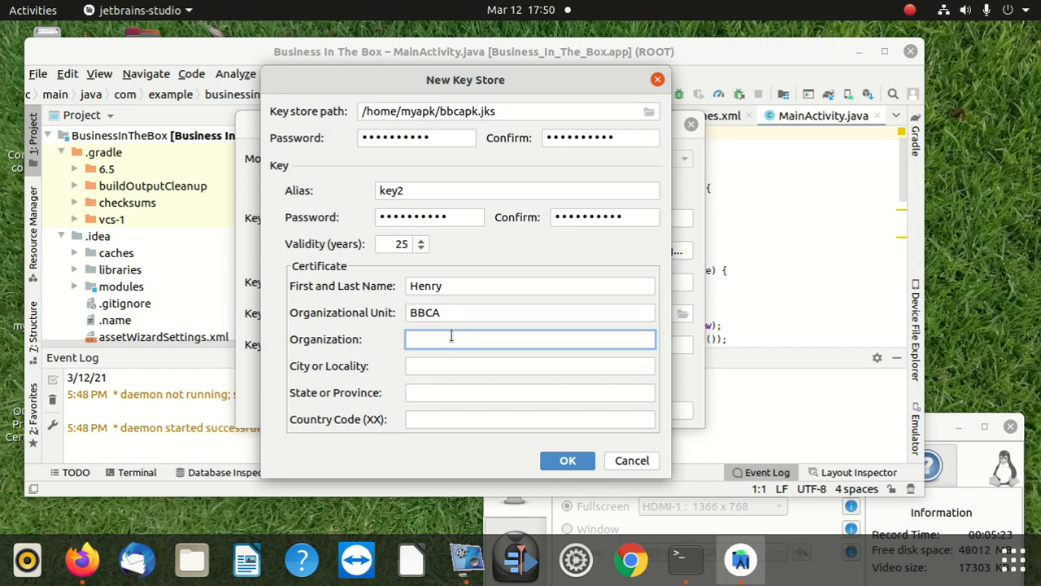
pyautogui.write('VVC')
# Step: Set the certificate's city to Birngham, state or province to Birmingham and country code to 4411, and create the key
pyautogui.click(446, 368)
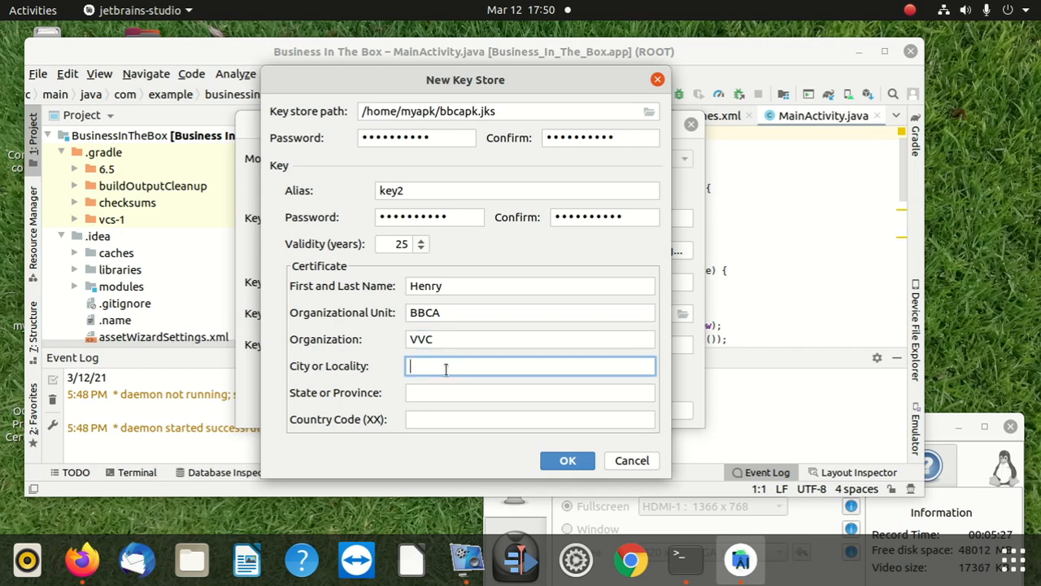
pyautogui.write('Birngham')
pyautogui.click(454, 398)
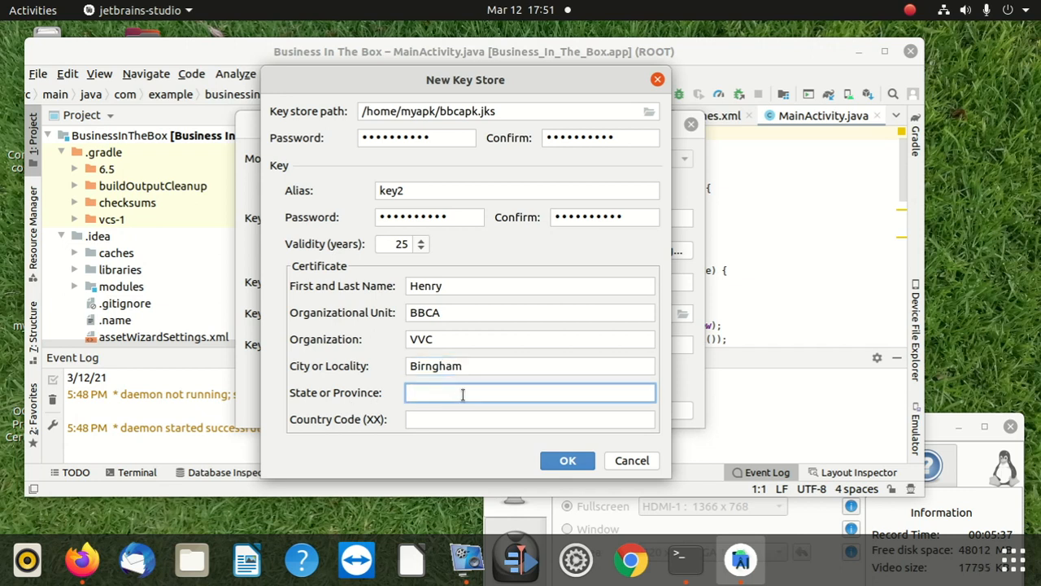
pyautogui.write('Birmingham')
pyautogui.click(497, 421)
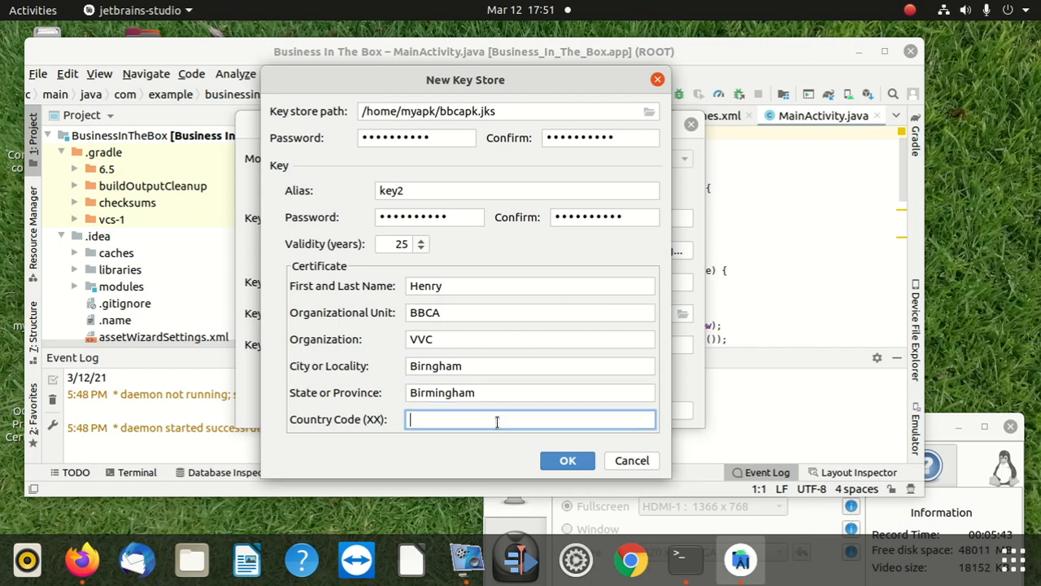
pyautogui.write('4411')
pyautogui.click(567, 461)
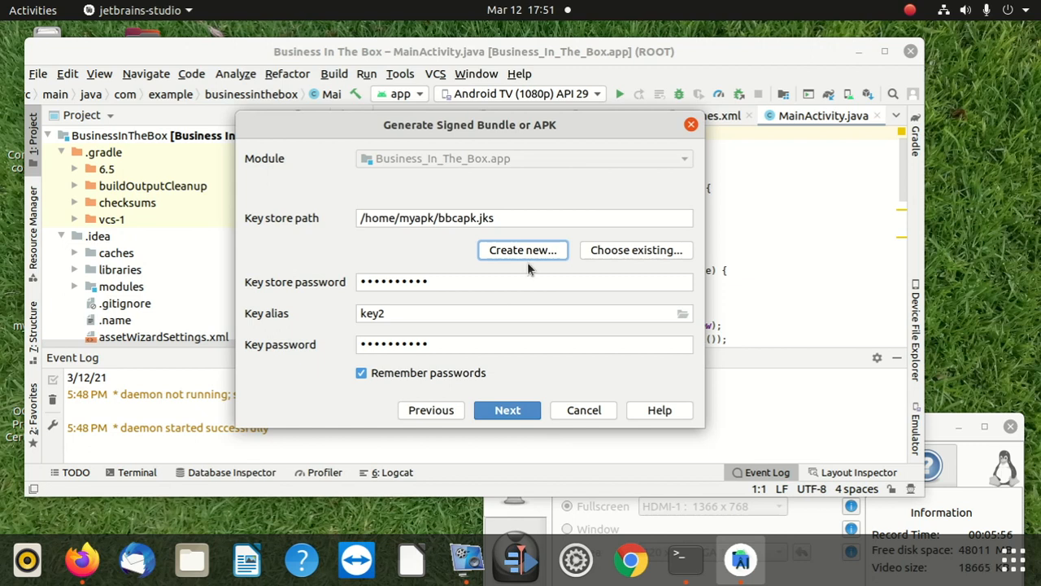
# Step: Open a blank new key store form and examine the folders around /home/myapk without choosing a keystore file
pyautogui.click(545, 250)
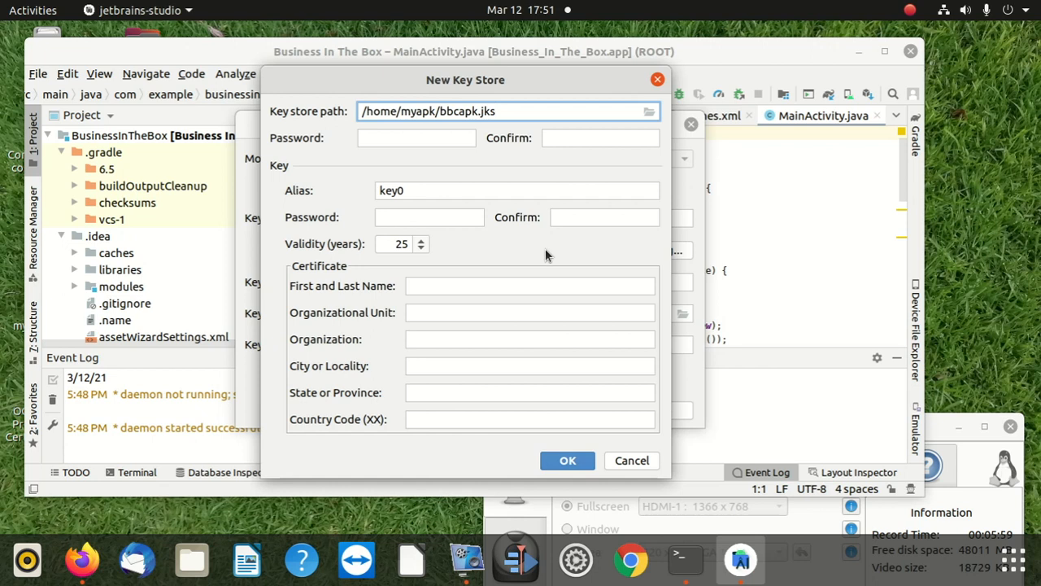
pyautogui.click(655, 116)
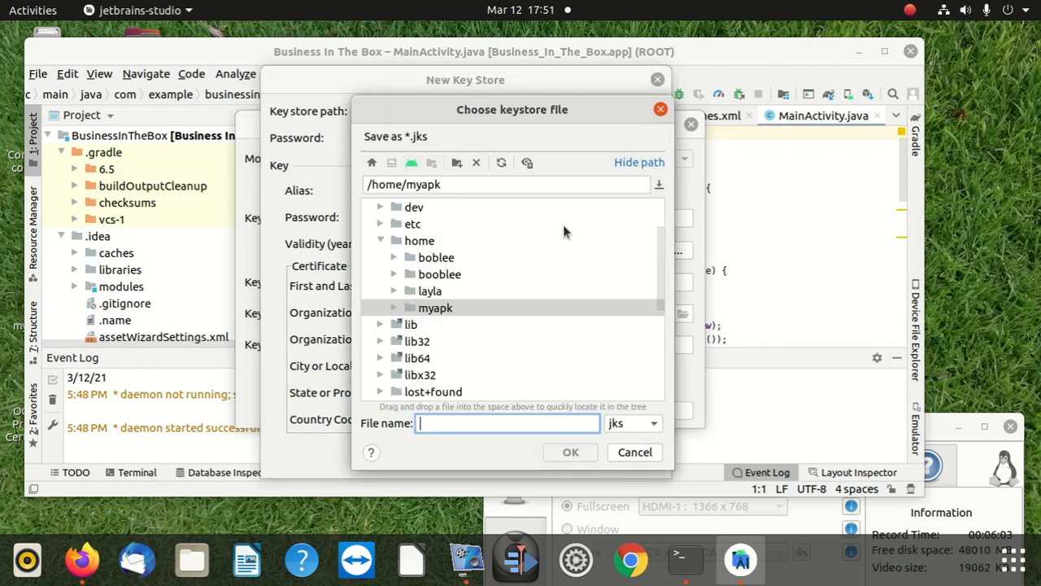
pyautogui.scroll(-1, 501, 348)
pyautogui.scroll(-1, 501, 343)
pyautogui.scroll(3, 501, 340)
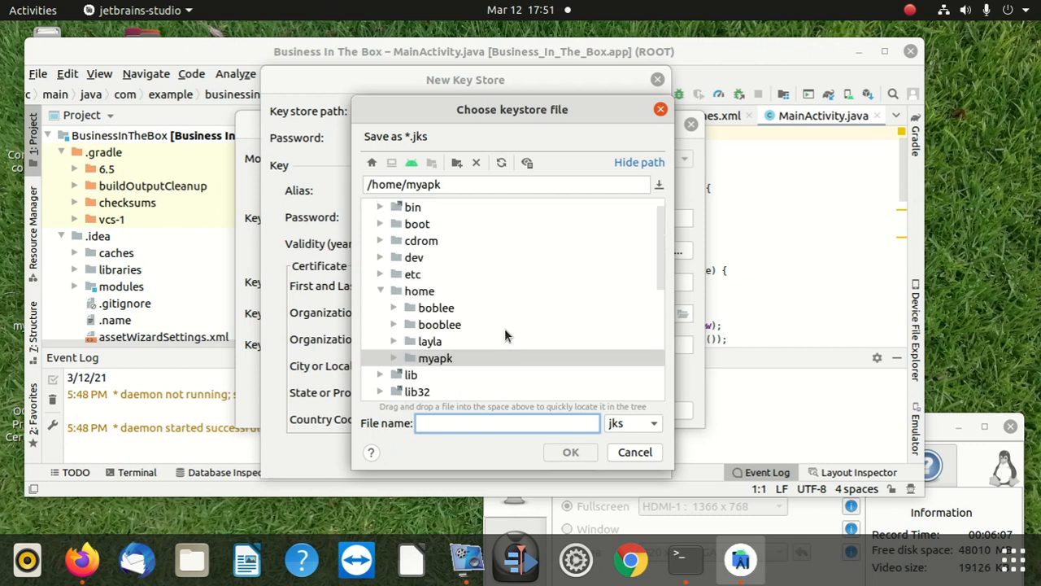
pyautogui.scroll(-5, 504, 329)
pyautogui.scroll(1, 507, 330)
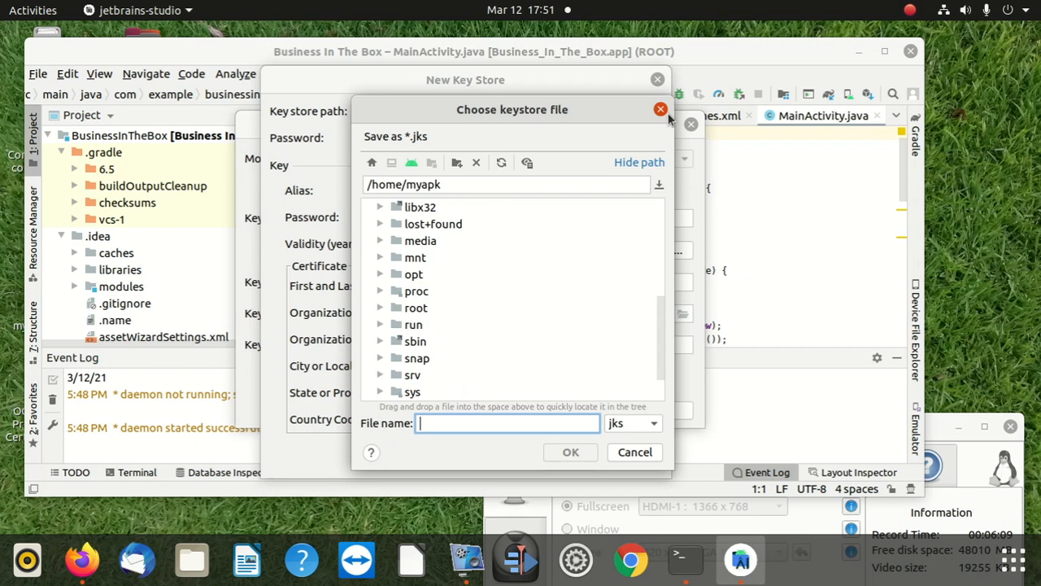
pyautogui.click(659, 108)
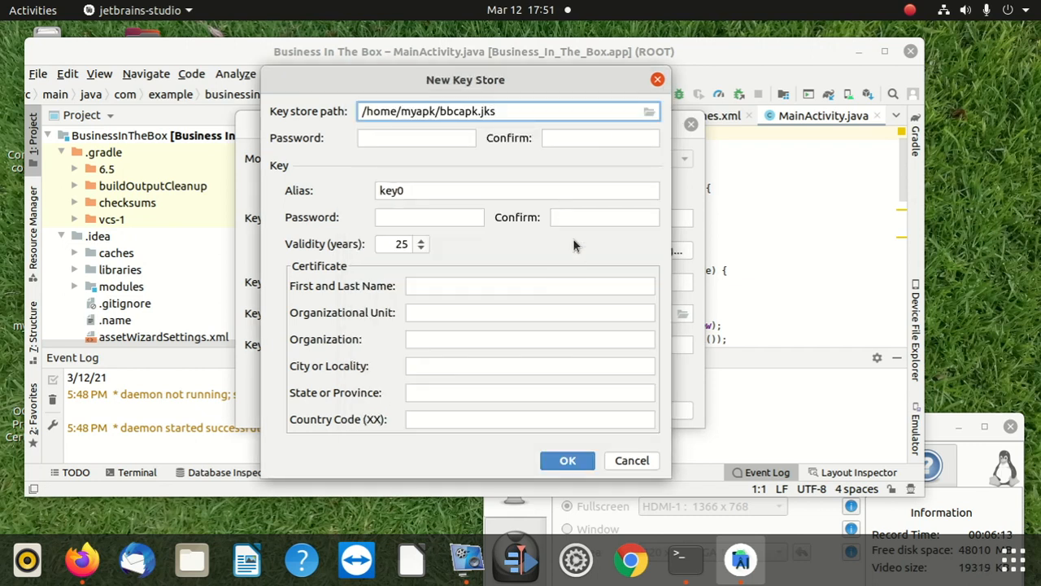
pyautogui.click(423, 138)
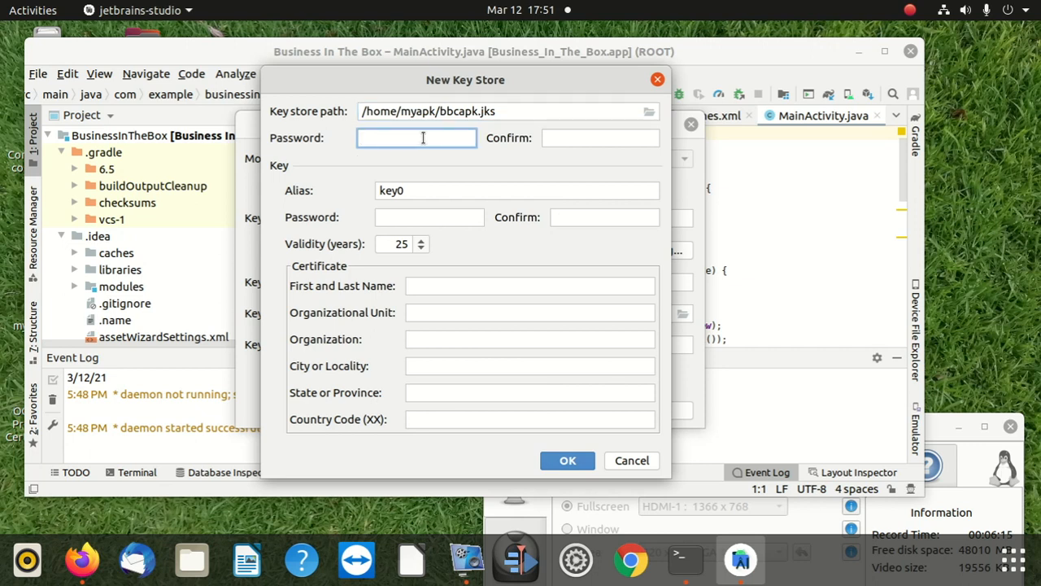
pyautogui.write('aaaaaaaaaa')
pyautogui.click(581, 136)
pyautogui.write('aaaaaaaaaa')
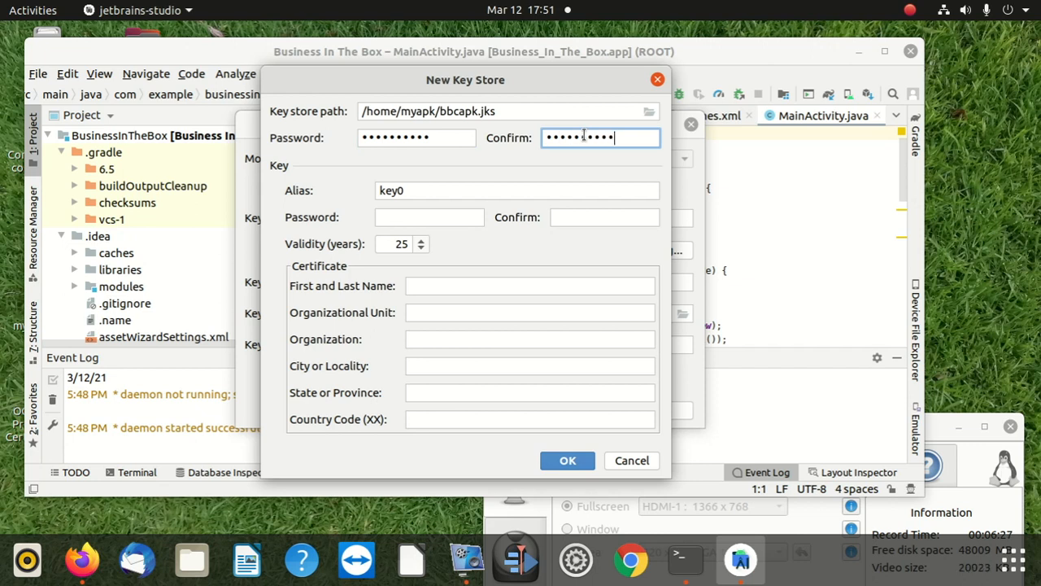
pyautogui.click(436, 210)
pyautogui.click(428, 189)
pyautogui.press('BackSpace')
pyautogui.write('1')
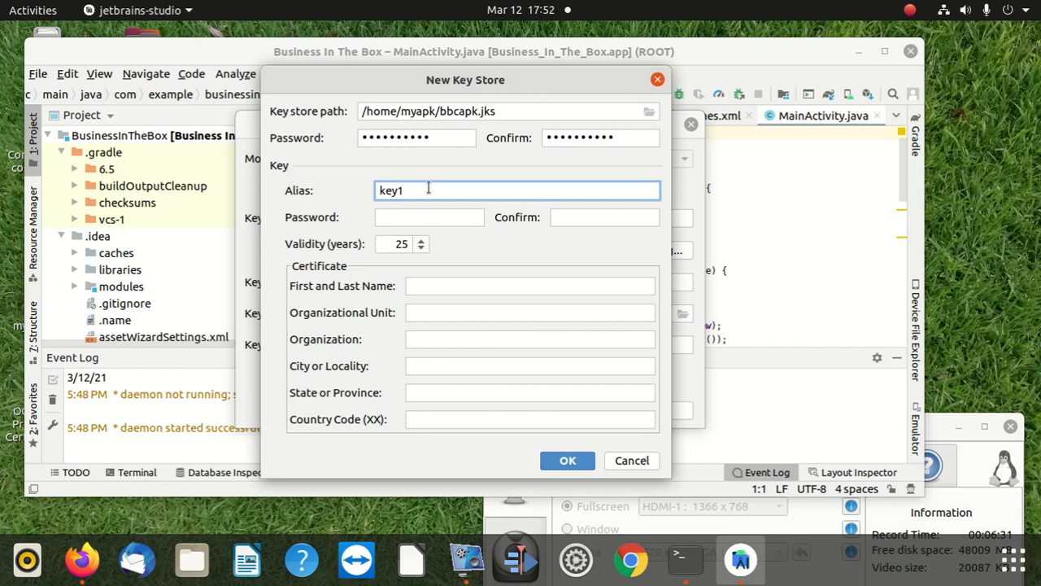
pyautogui.press('BackSpace')
pyautogui.write('2')
pyautogui.click(626, 458)
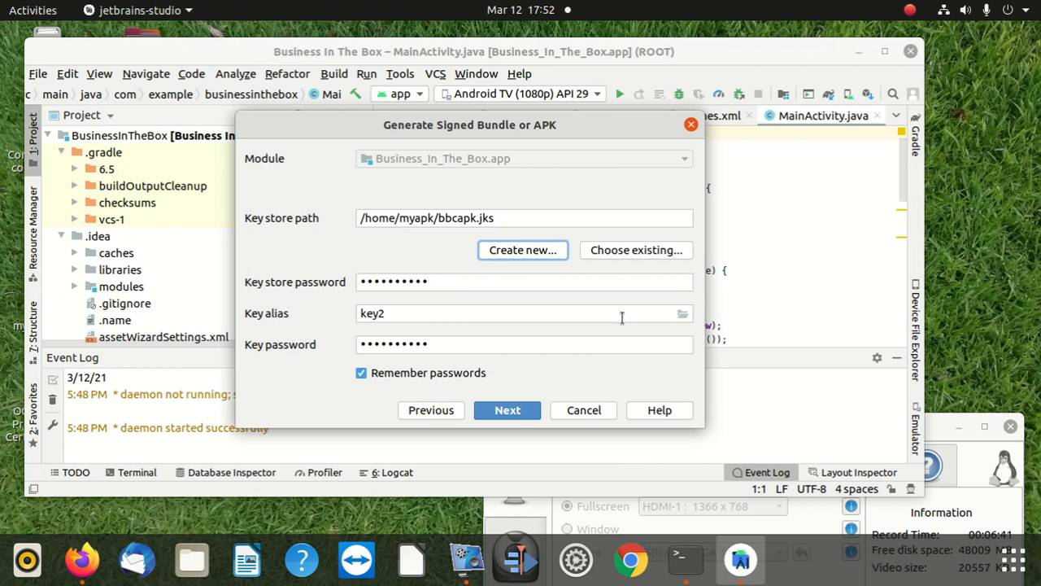
# Step: Check the existing key choice for the key2 alias, keep it, and continue to the APK build settings
pyautogui.click(684, 315)
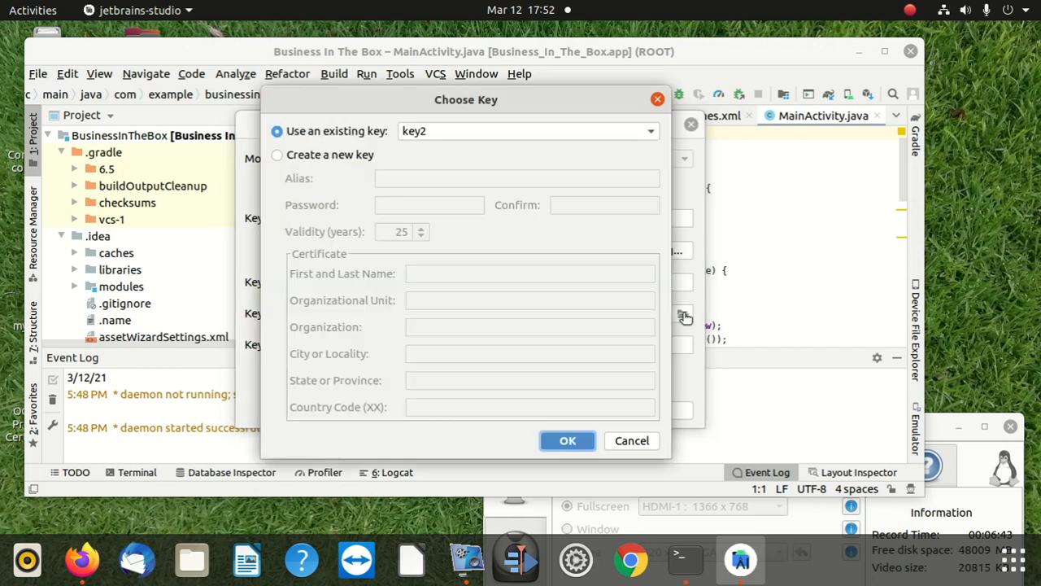
pyautogui.click(657, 98)
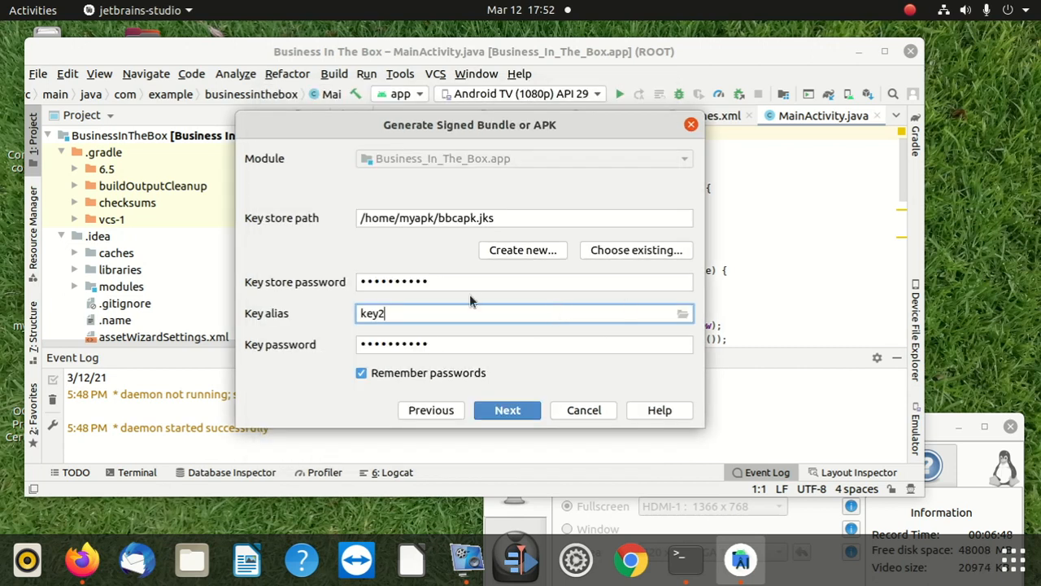
pyautogui.click(508, 410)
# Step: Select both the debug and release build variants and generate the signed APKs into /home/myapk
pyautogui.click(417, 196)
pyautogui.click(396, 180)
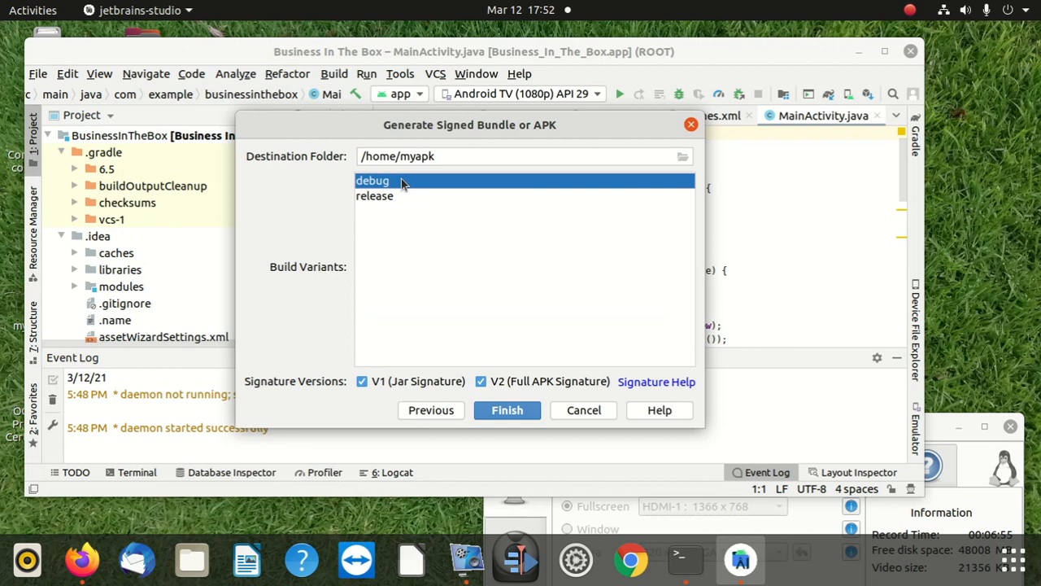
pyautogui.hotkey('ctrl', 'a')
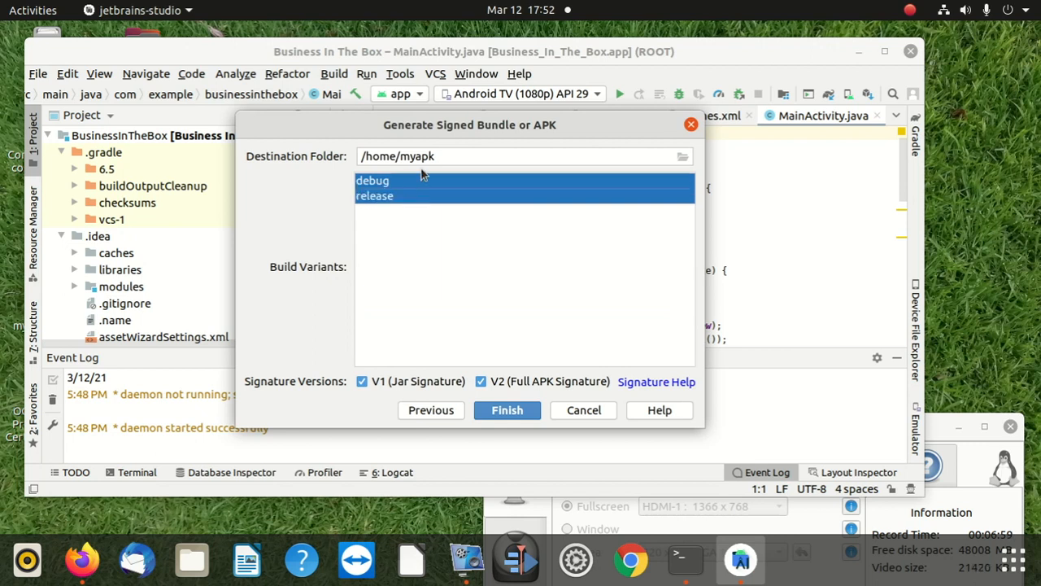
pyautogui.click(405, 181)
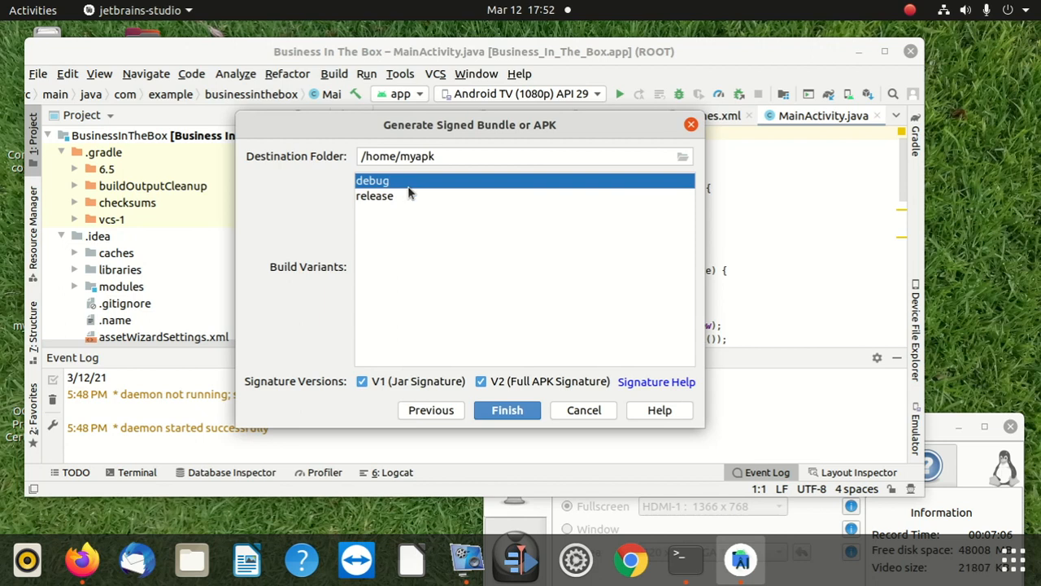
pyautogui.keyDown('ctrl'); pyautogui.click(409, 195); pyautogui.keyUp('ctrl')
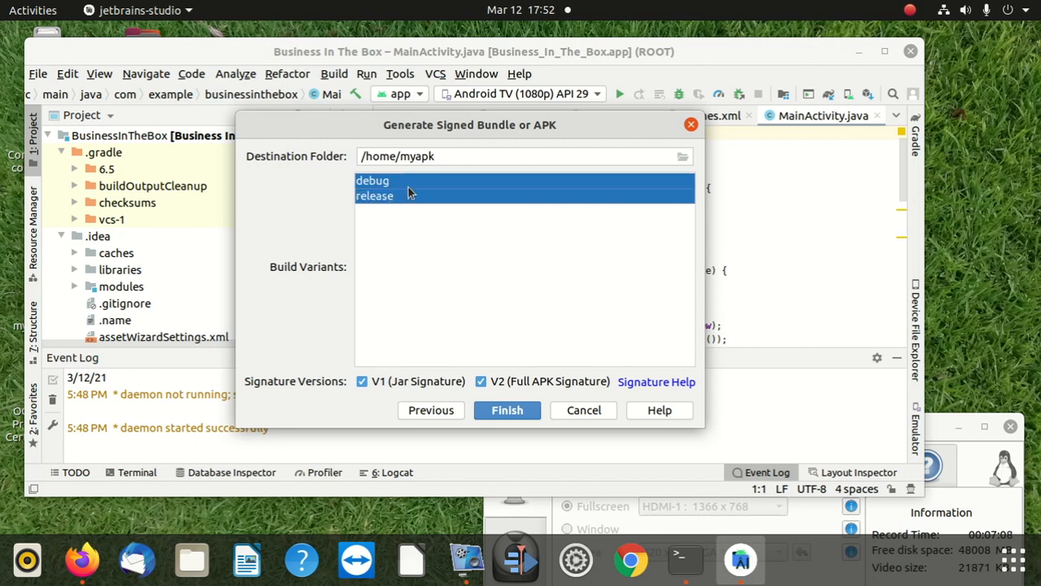
pyautogui.click(507, 409)
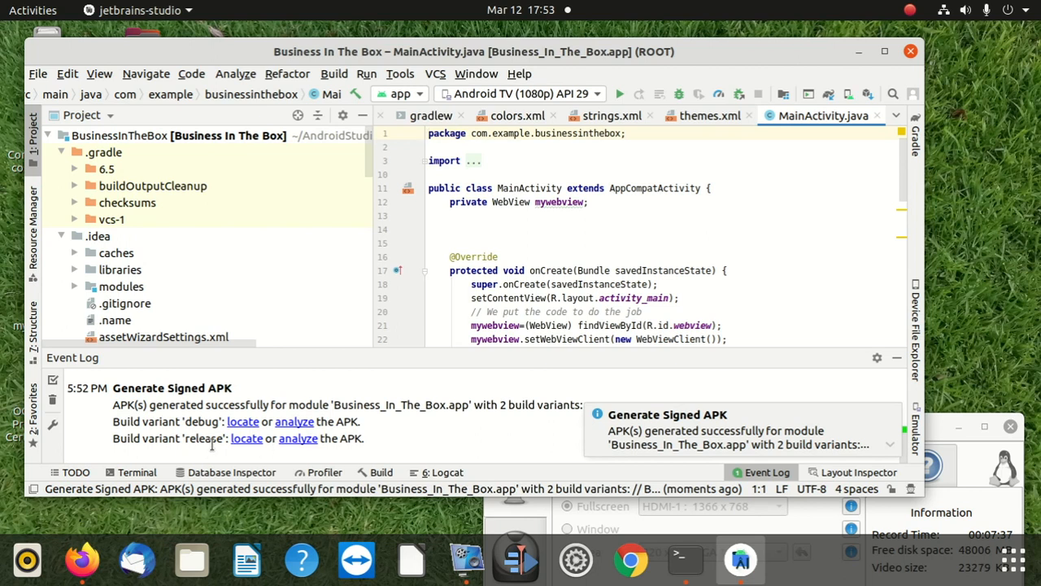
# Step: Locate the debug build variant's APK and copy app-debug.apk to the Home folder
pyautogui.click(245, 424)
pyautogui.rightClick(237, 121)
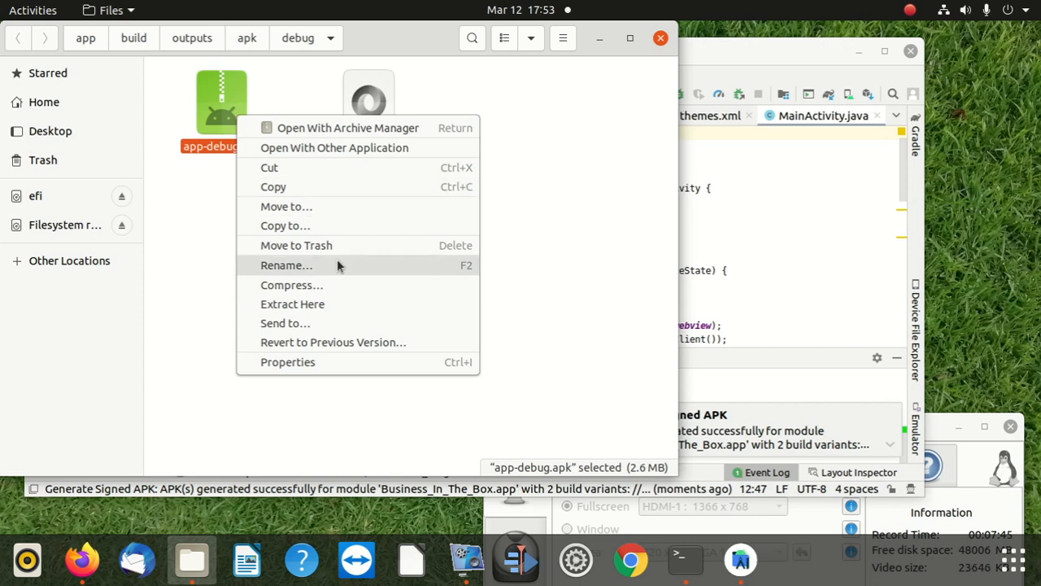
pyautogui.click(319, 228)
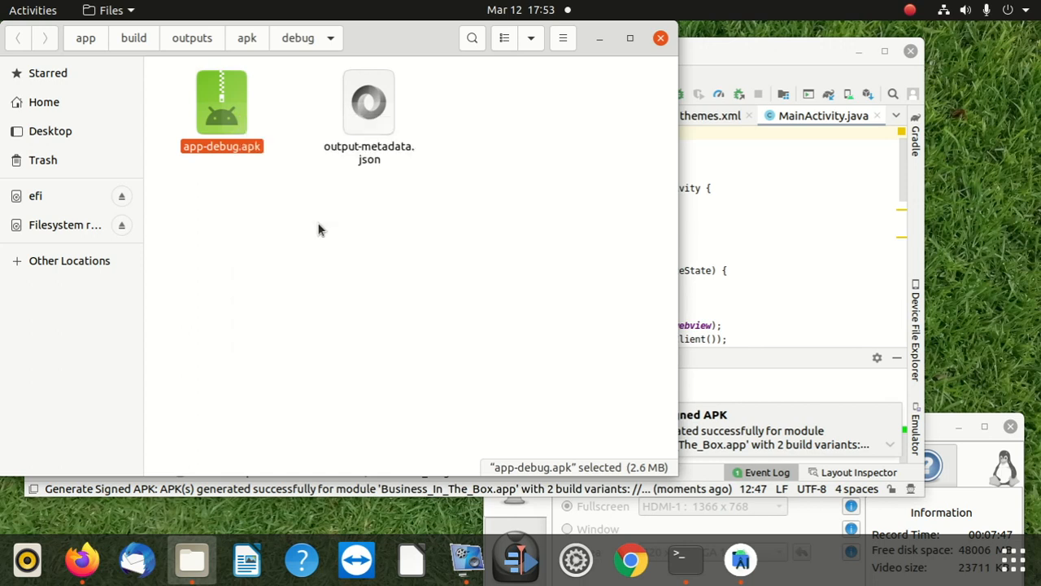
pyautogui.click(34, 133)
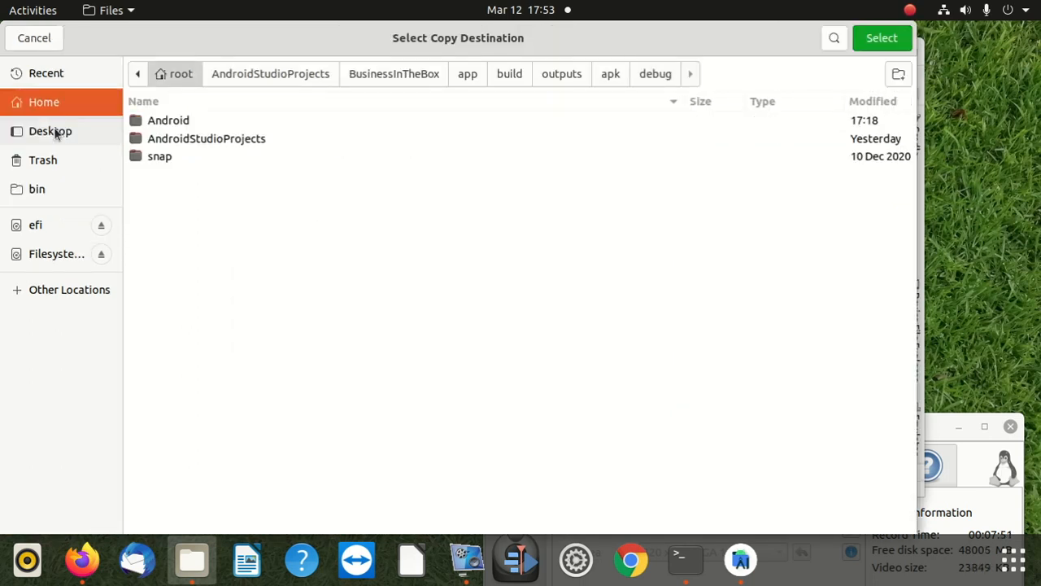
pyautogui.click(877, 41)
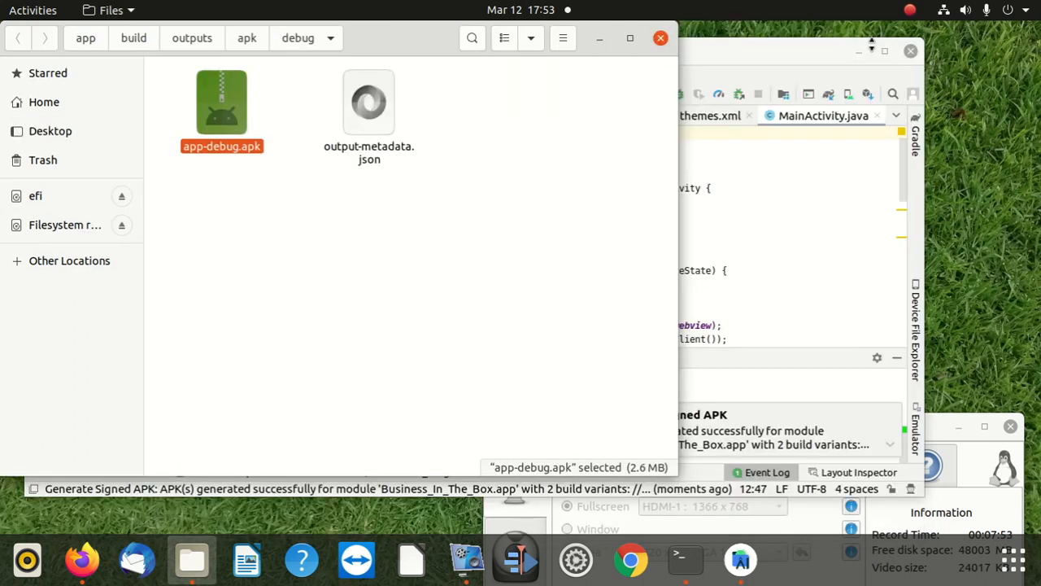
# Step: Close the file manager, move the Android Studio and terminal windows aside to view the desktop, and maximize Android Studio
pyautogui.moveTo(432, 55); pyautogui.dragTo(482, 108)
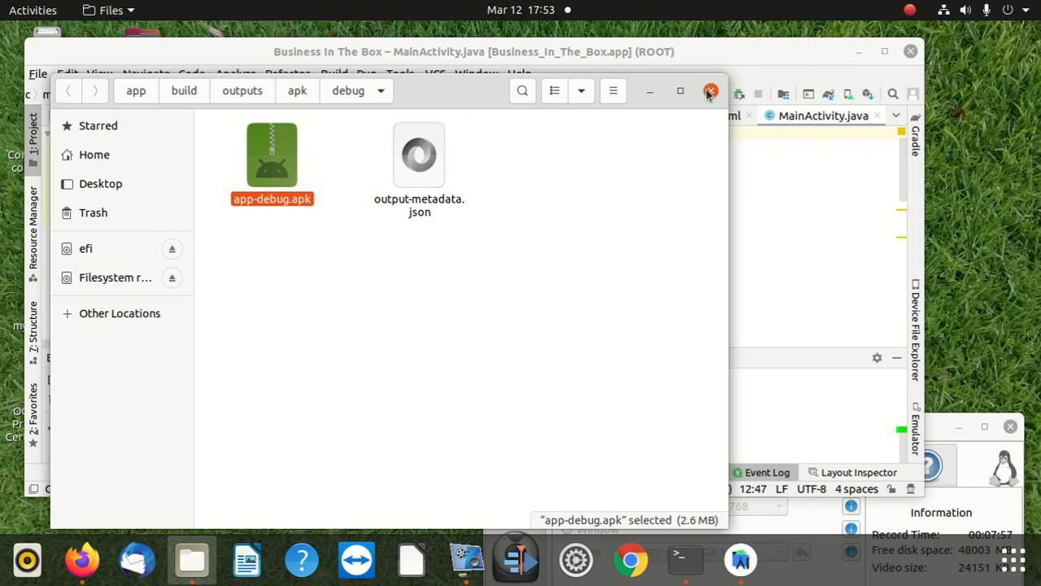
pyautogui.click(311, 51)
pyautogui.moveTo(312, 51); pyautogui.dragTo(609, 205)
pyautogui.click(351, 105)
pyautogui.moveTo(351, 105); pyautogui.dragTo(259, 72)
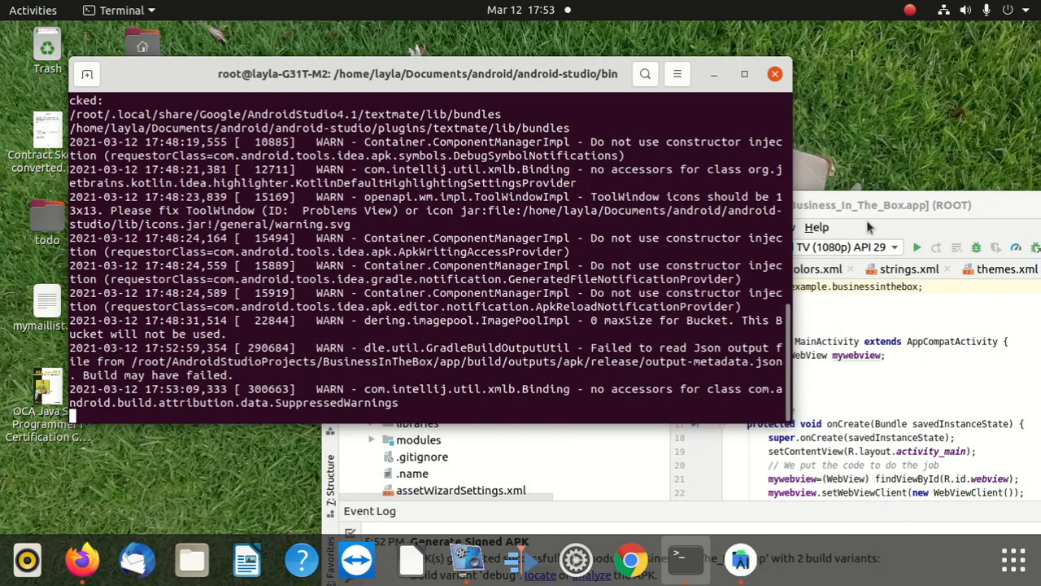
pyautogui.moveTo(850, 208); pyautogui.dragTo(614, 9)
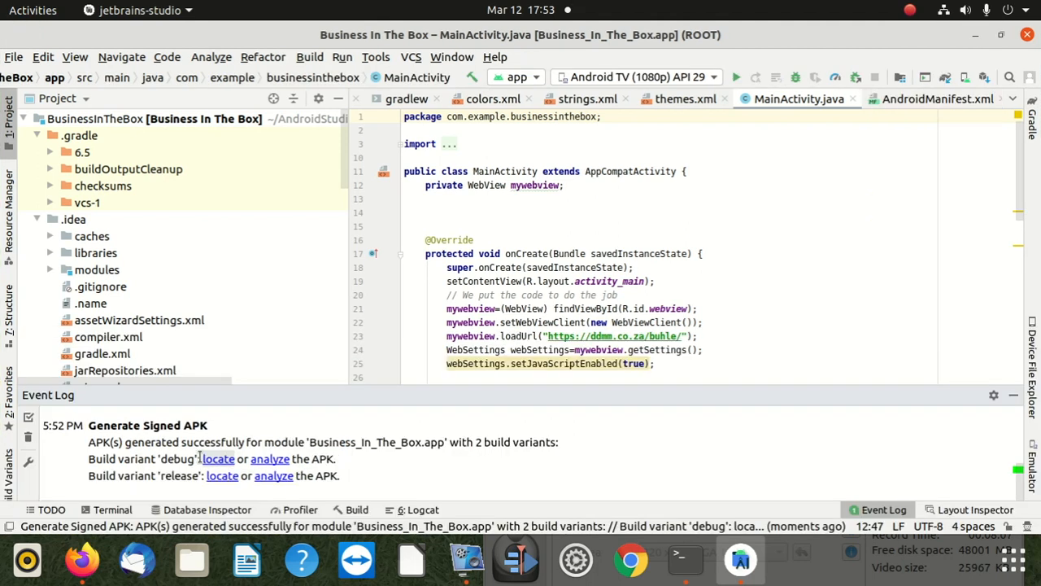
# Step: Locate the release build variant's output folder, try to open the Desktop folder, and view the Home folder
pyautogui.click(222, 477)
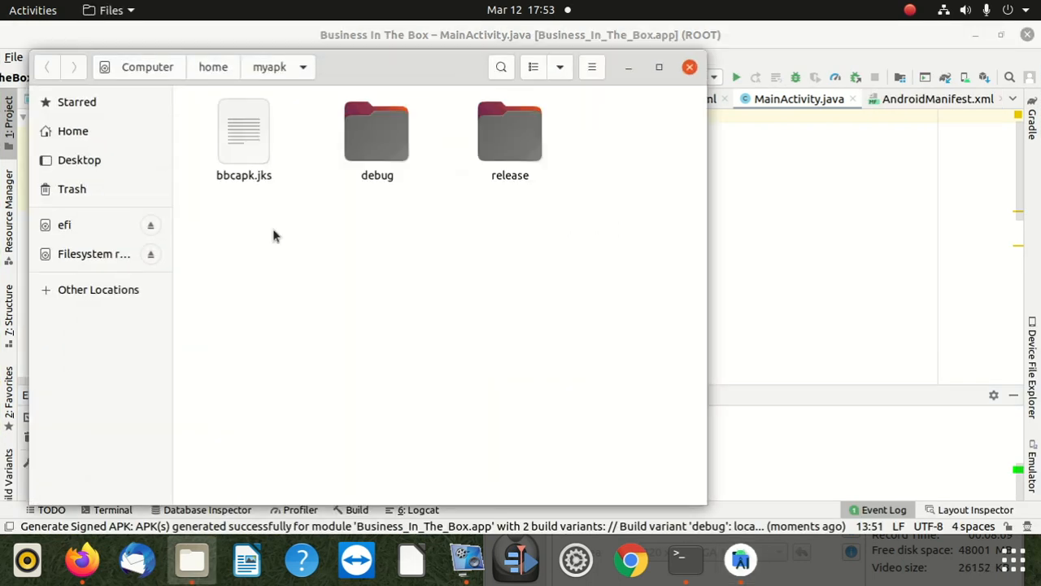
pyautogui.click(73, 163)
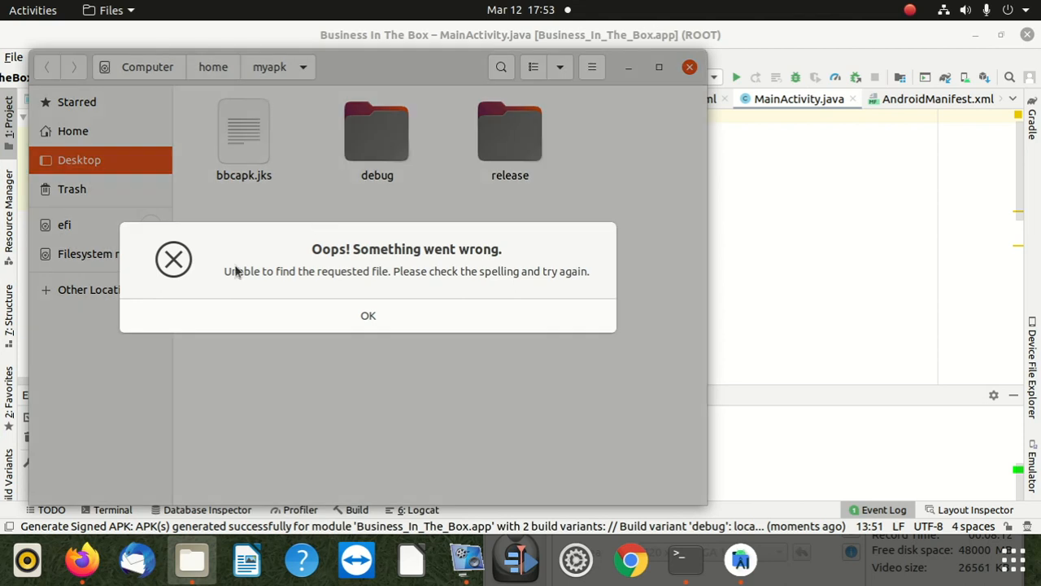
pyautogui.click(291, 324)
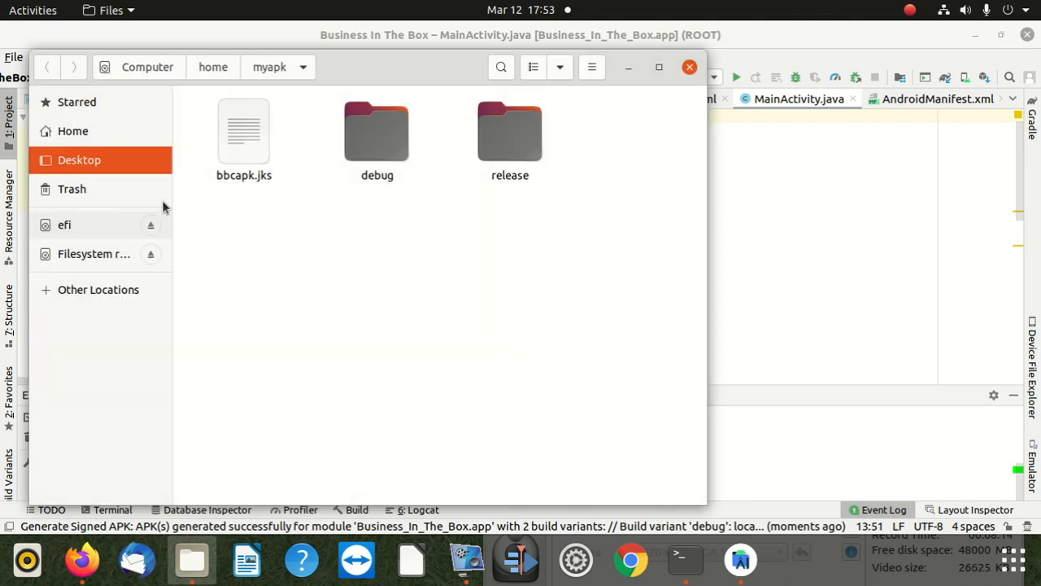
pyautogui.click(88, 133)
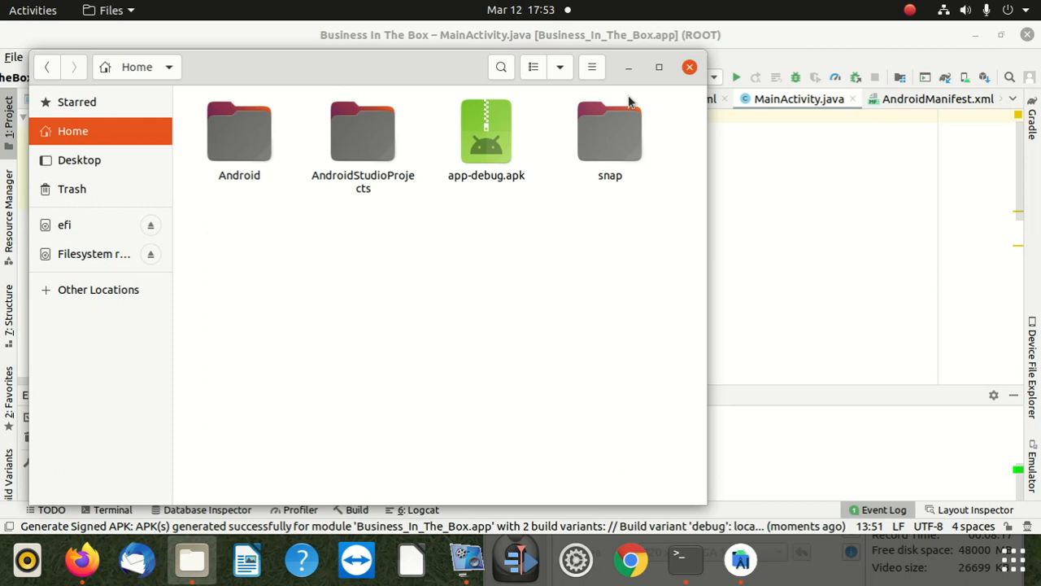
pyautogui.click(689, 68)
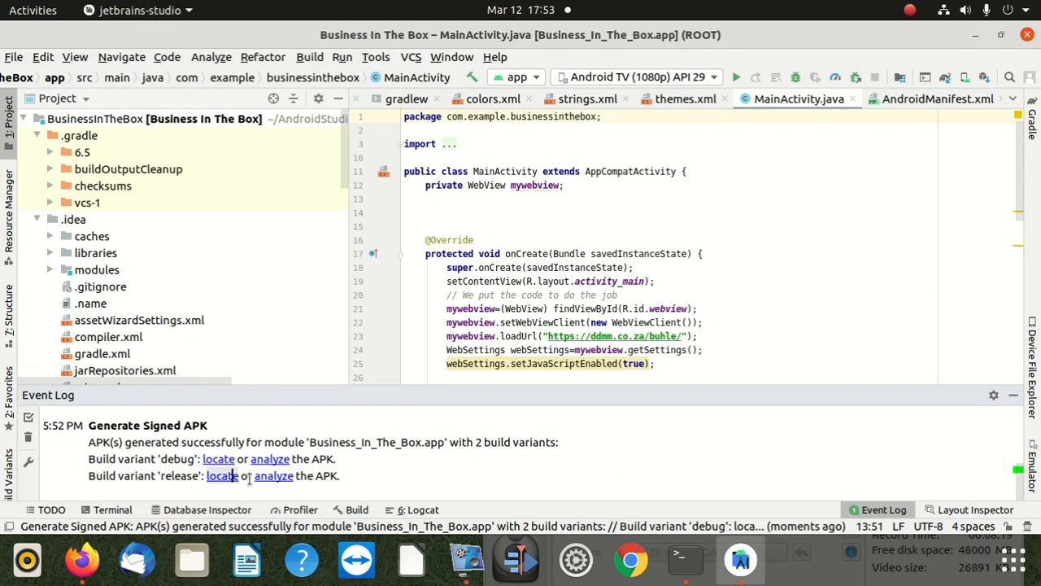
# Step: Copy app-debug.apk from the debug folder in /home/myapk and try to open the Desktop folder
pyautogui.click(222, 477)
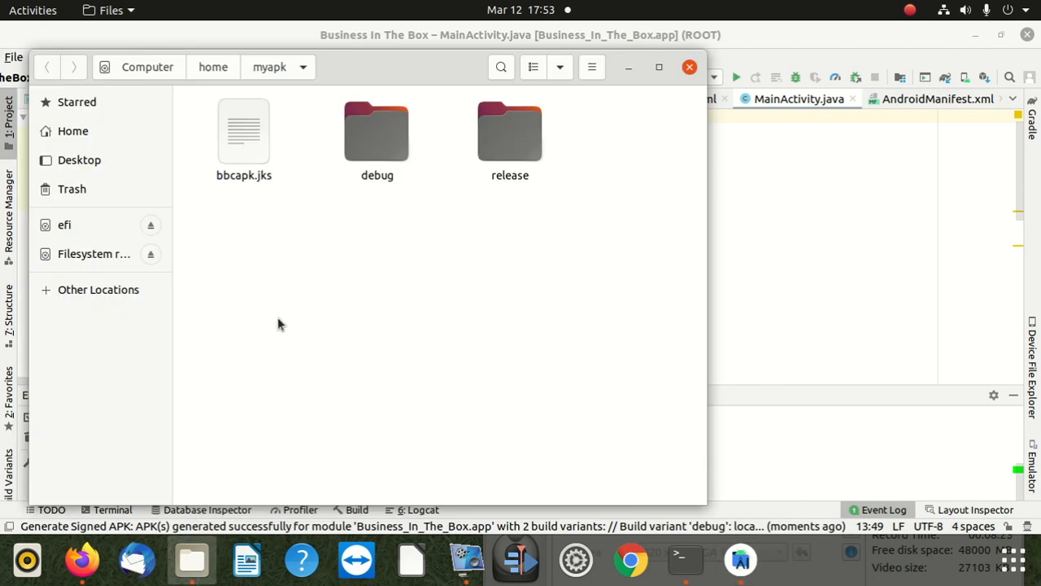
pyautogui.doubleClick(371, 139)
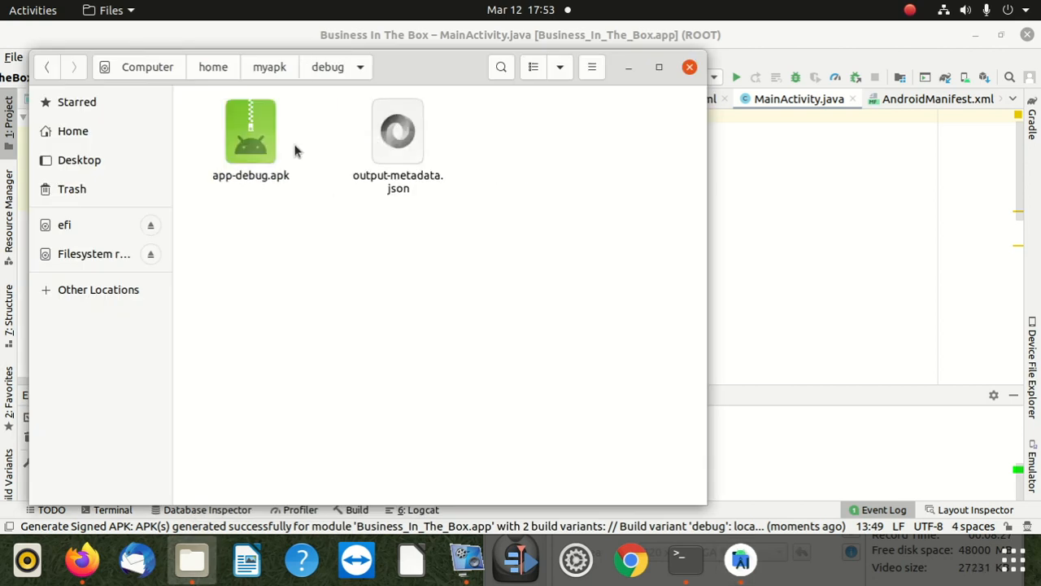
pyautogui.click(260, 140)
pyautogui.rightClick(260, 140)
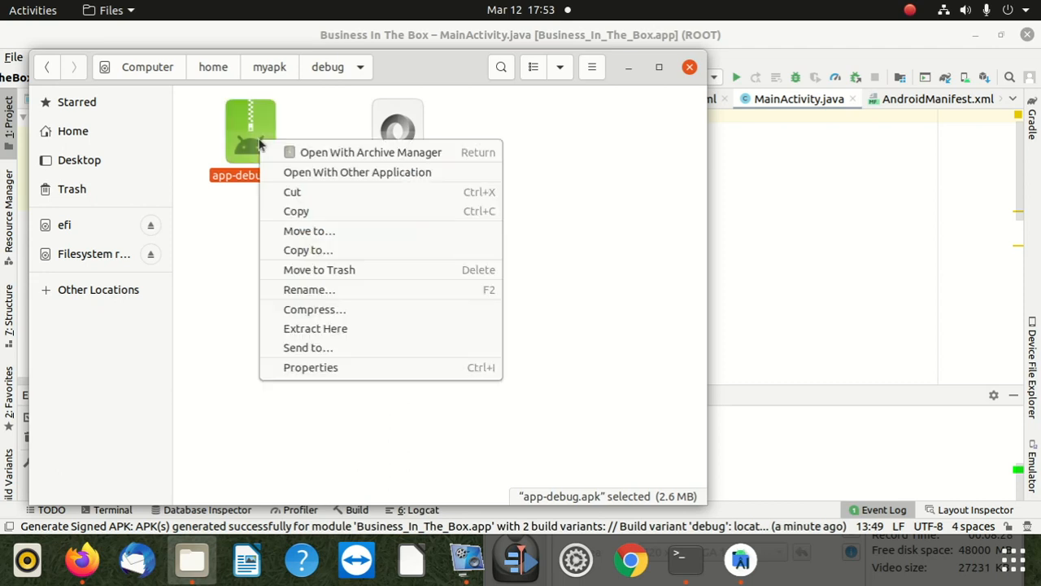
pyautogui.click(297, 211)
pyautogui.click(79, 161)
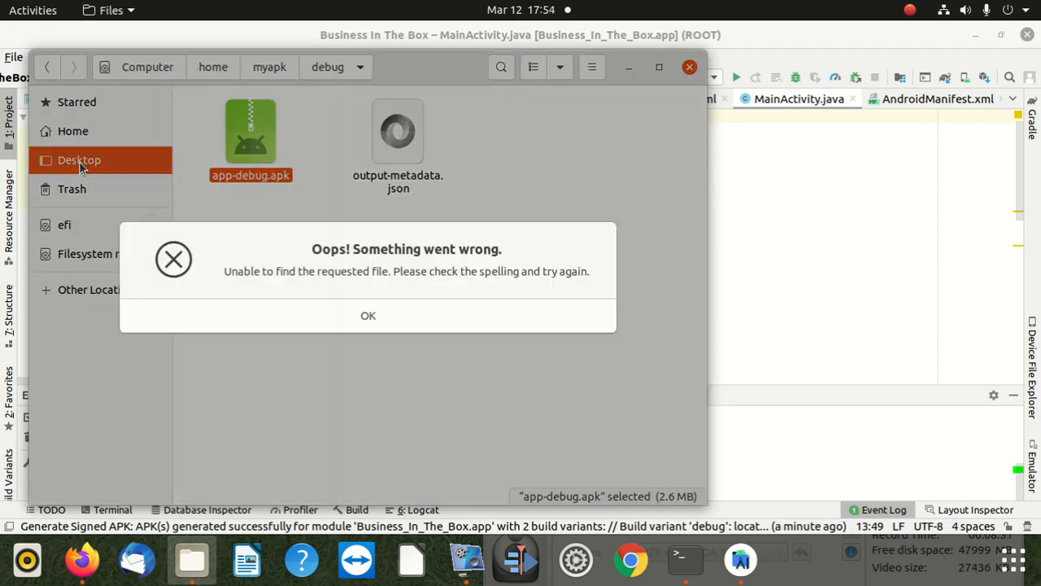
pyautogui.click(367, 317)
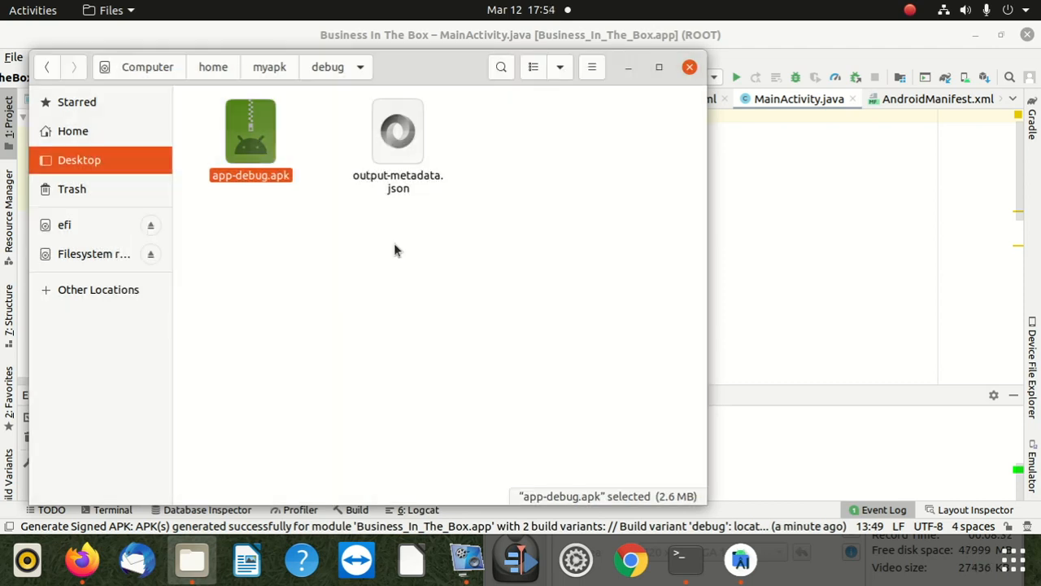
pyautogui.click(689, 67)
# Step: Locate the debug build variant's APK, copy app-debug.apk from app/build/outputs/apk/debug, and try to open the Desktop folder
pyautogui.click(220, 459)
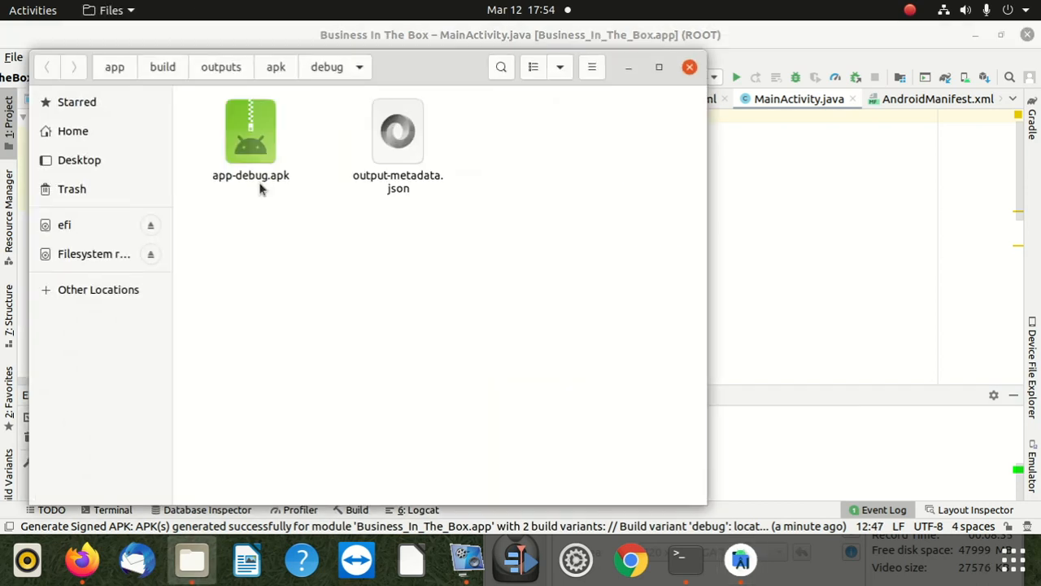
pyautogui.click(268, 154)
pyautogui.rightClick(268, 154)
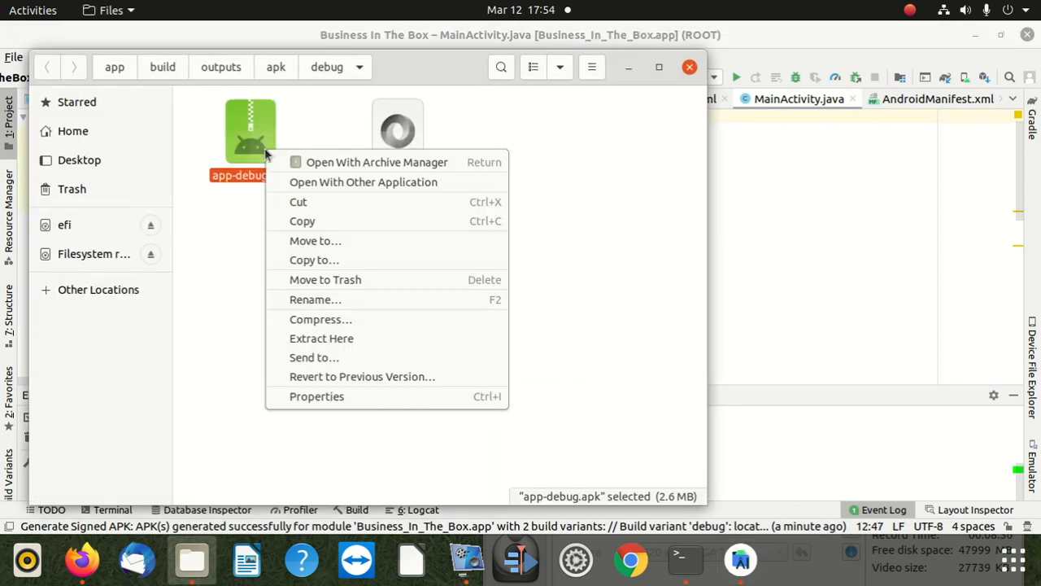
pyautogui.click(307, 222)
pyautogui.click(88, 162)
pyautogui.click(362, 317)
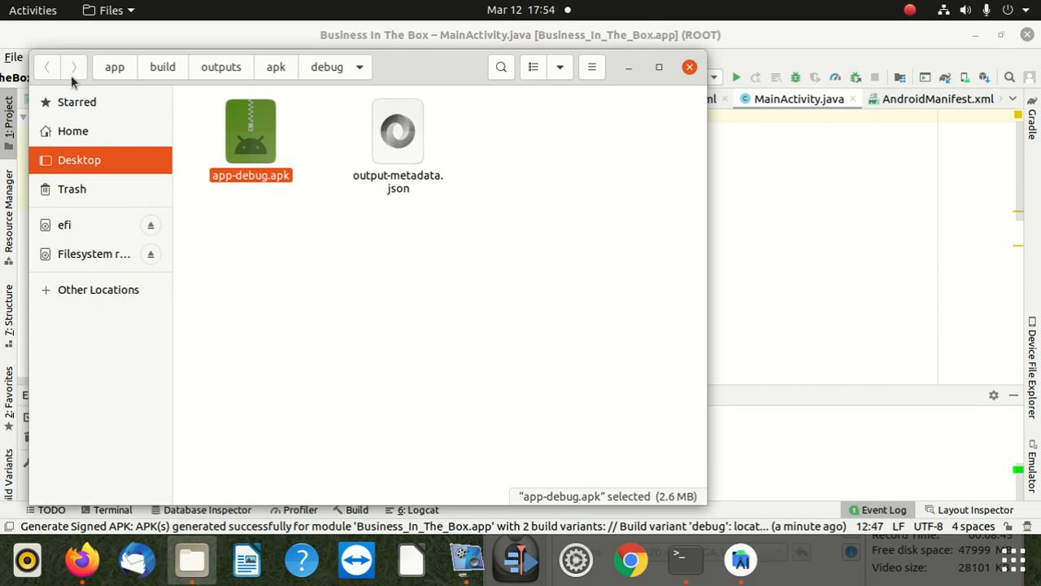
pyautogui.click(688, 67)
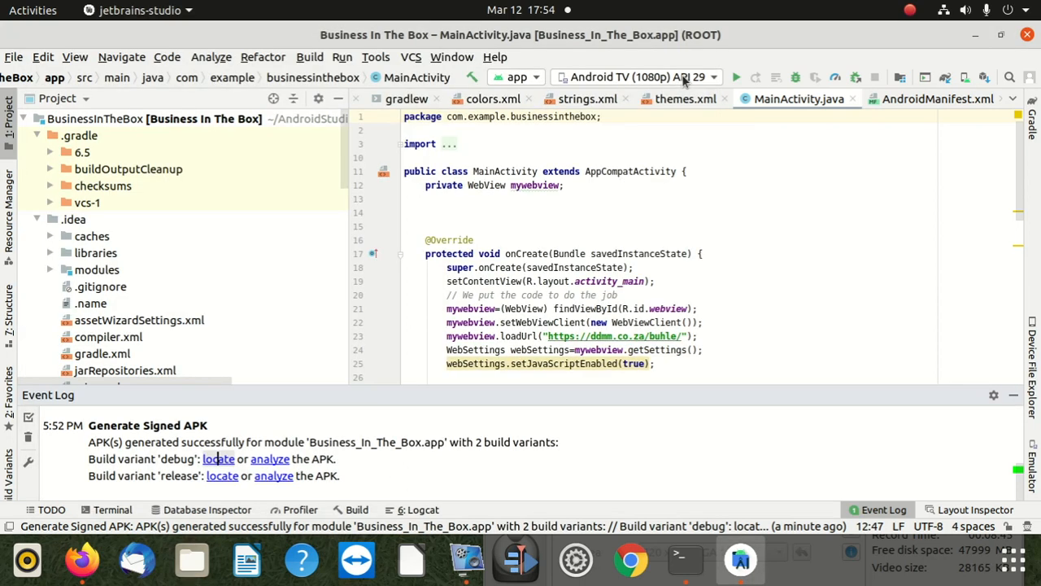
# Step: Locate the debug build variant's APK again, copy app-debug.apk, and close its folder window
pyautogui.click(219, 458)
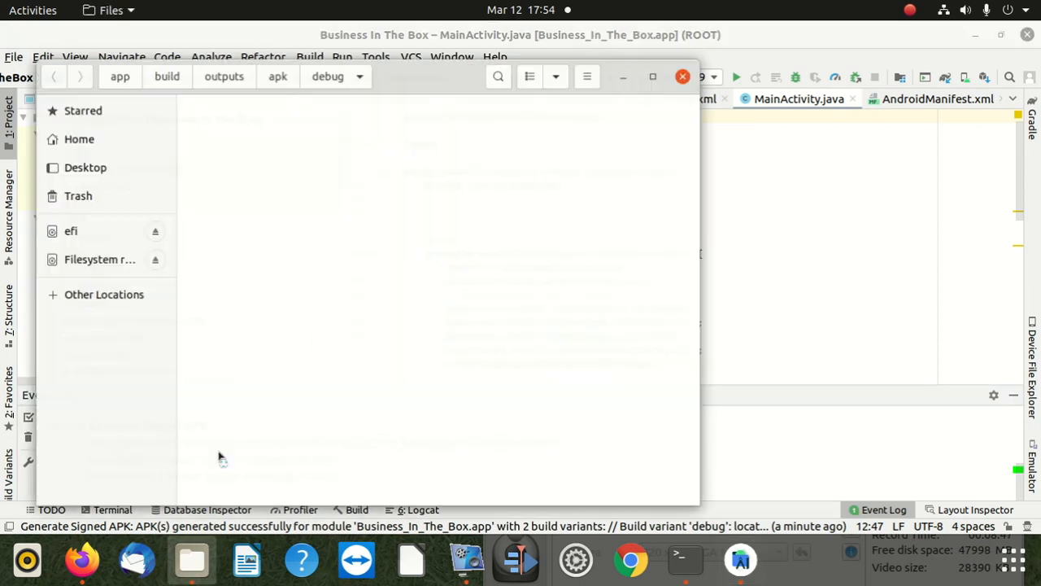
pyautogui.click(254, 138)
pyautogui.rightClick(257, 150)
pyautogui.click(284, 224)
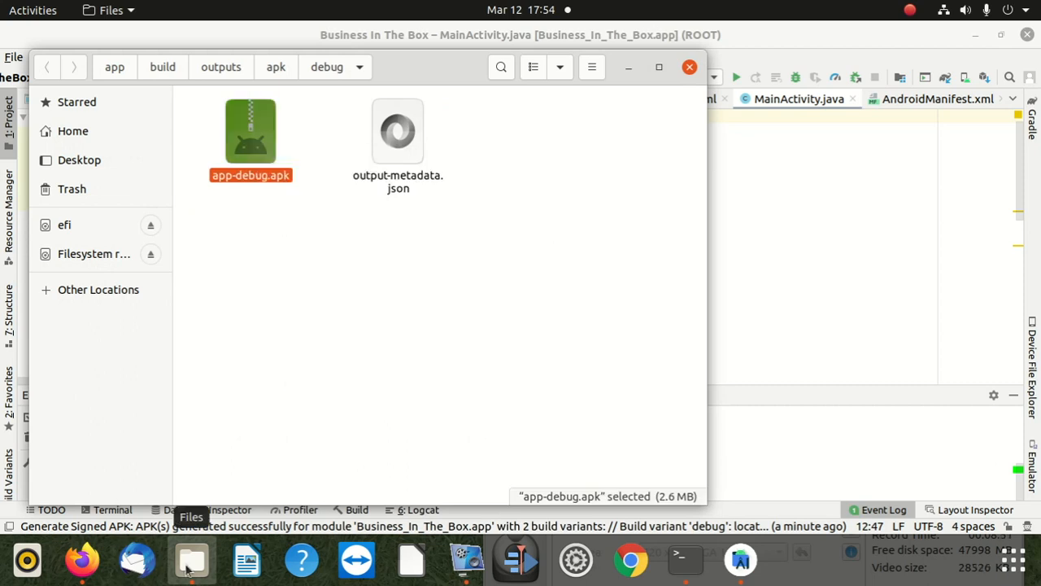
pyautogui.click(689, 67)
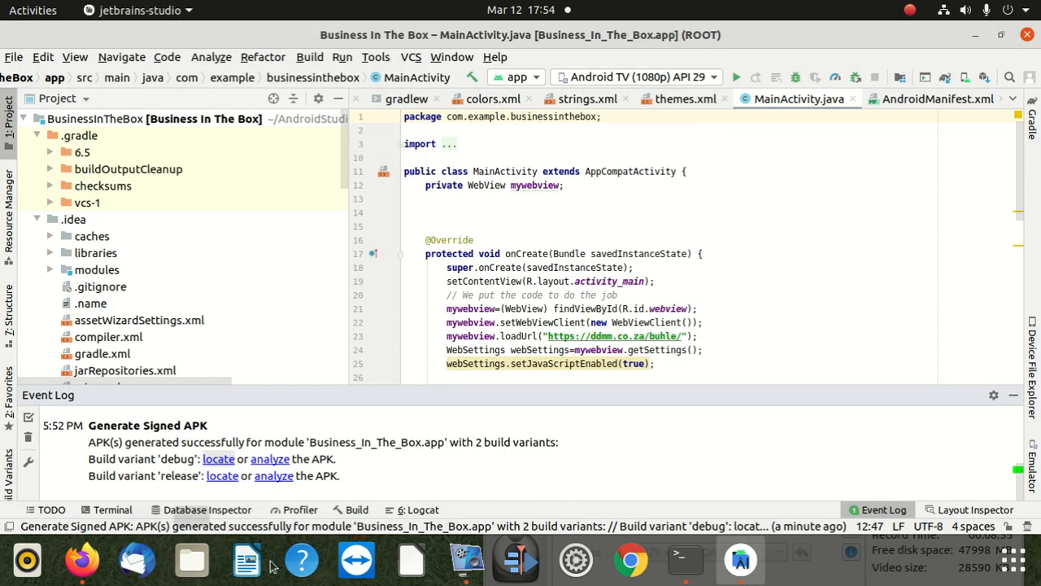
# Step: Move the Android Studio and terminal windows aside and open the todo folder on the desktop
pyautogui.moveTo(848, 29); pyautogui.dragTo(766, 220)
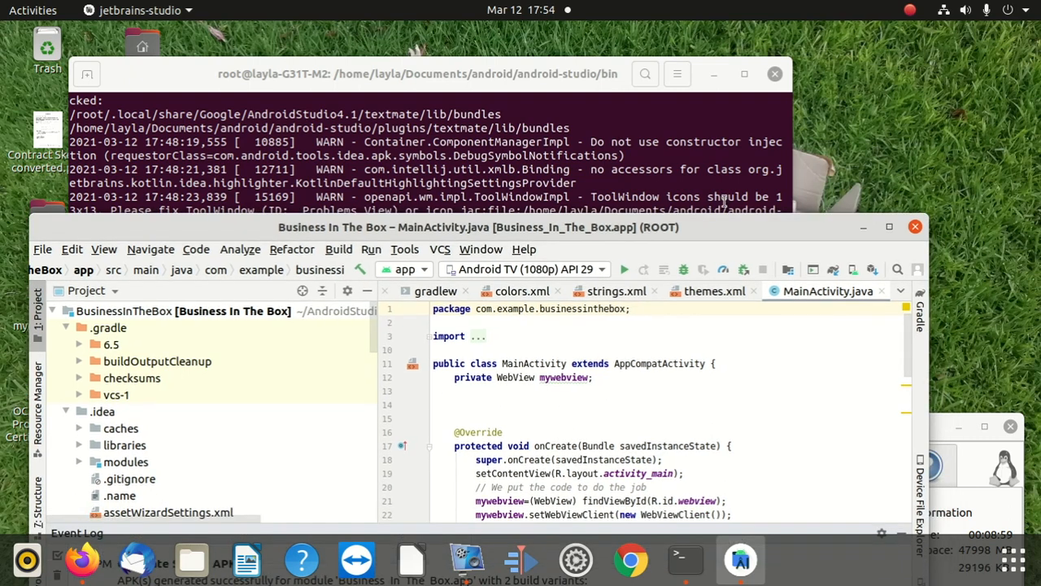
pyautogui.click(146, 42)
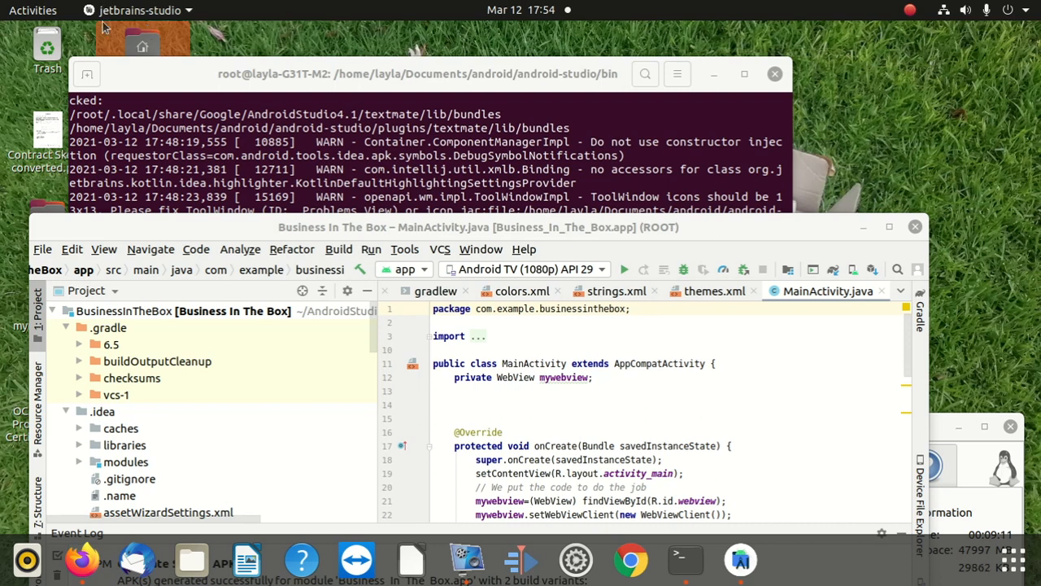
pyautogui.moveTo(274, 227); pyautogui.dragTo(442, 214)
pyautogui.moveTo(326, 73); pyautogui.dragTo(610, 151)
pyautogui.click(56, 222)
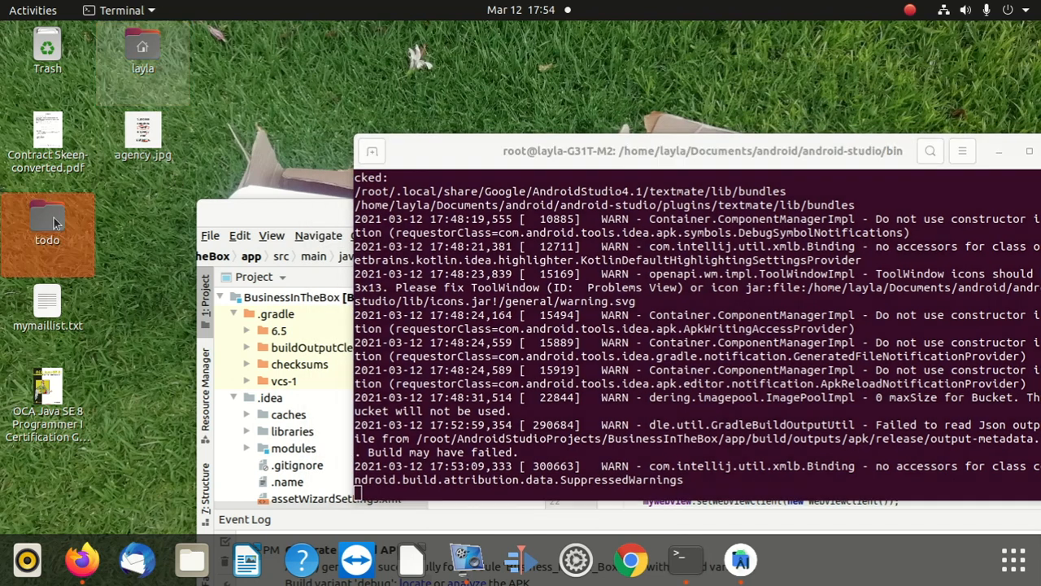
pyautogui.doubleClick(55, 222)
# Step: Try to paste the copied app-debug.apk into the todo folder
pyautogui.rightClick(391, 274)
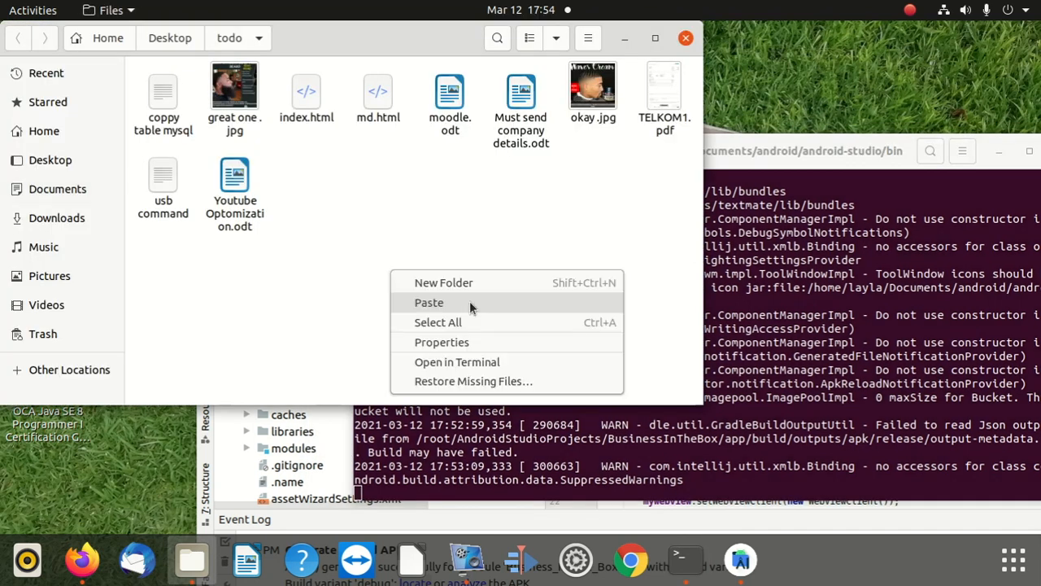
pyautogui.click(469, 301)
pyautogui.click(468, 265)
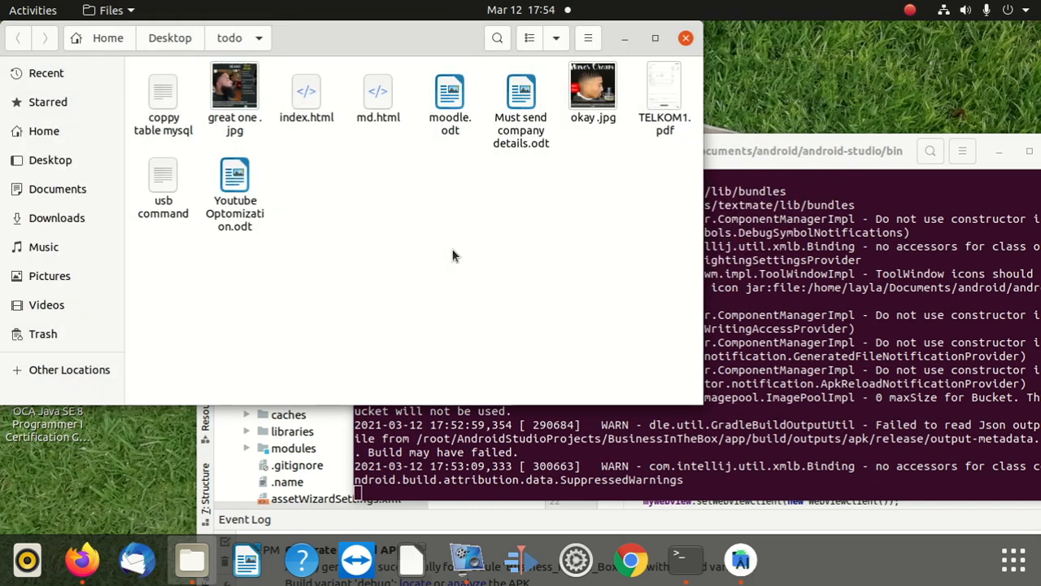
# Step: Locate the release build variant's output from Android Studio's event log and copy app-debug.apk from the debug folder in /home/myapk
pyautogui.click(781, 160)
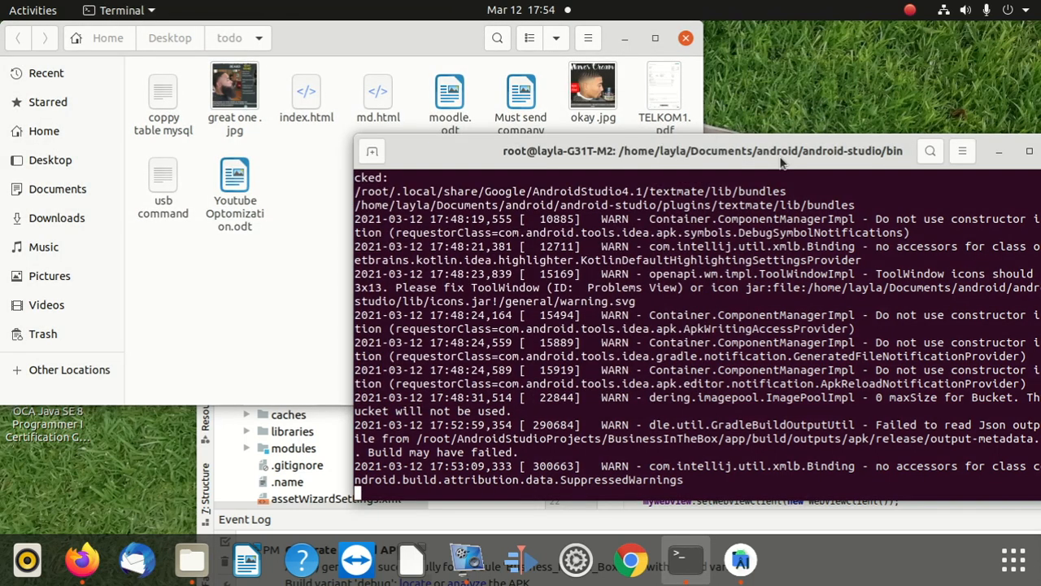
pyautogui.moveTo(781, 160); pyautogui.dragTo(531, 152)
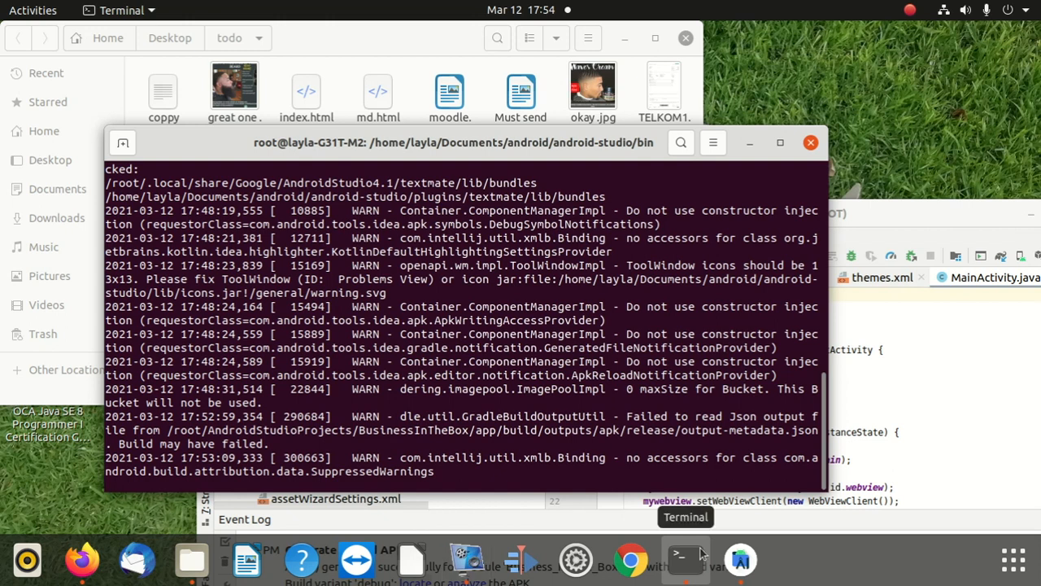
pyautogui.click(740, 559)
pyautogui.moveTo(503, 205); pyautogui.dragTo(410, 67)
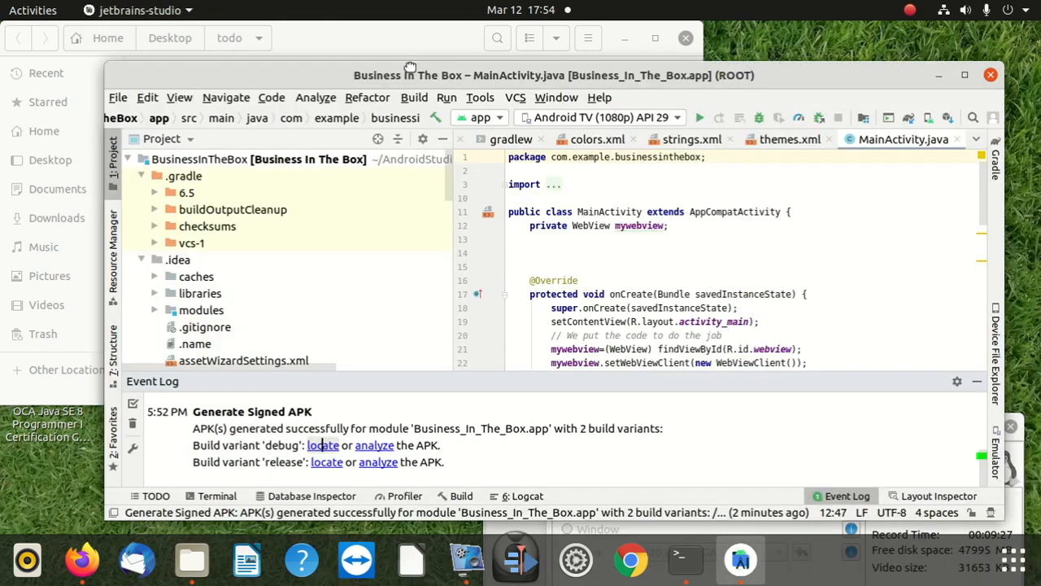
pyautogui.click(326, 462)
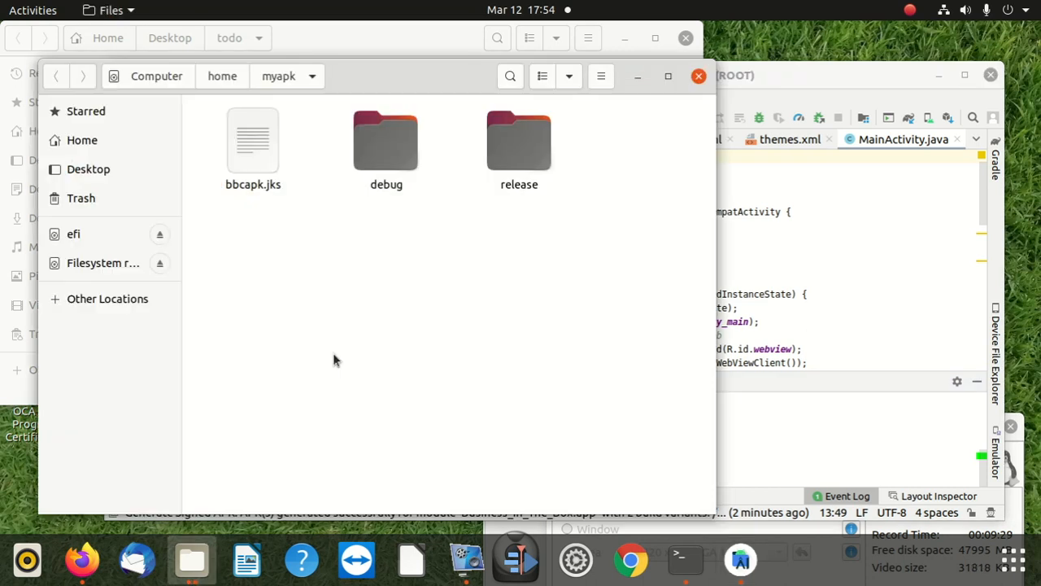
pyautogui.doubleClick(386, 142)
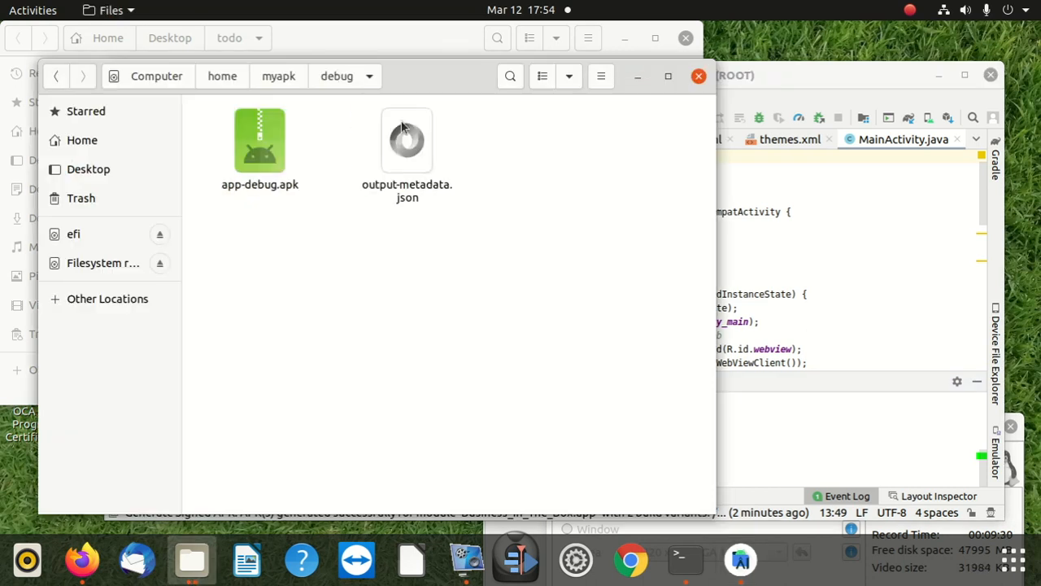
pyautogui.rightClick(282, 153)
pyautogui.click(337, 223)
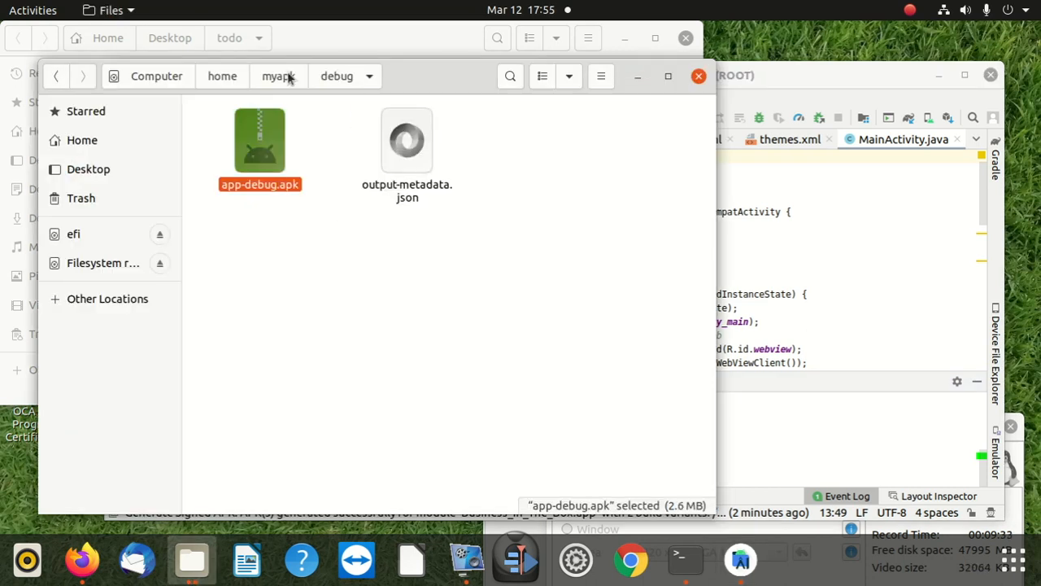
# Step: Move the debug folder window aside and paste app-debug.apk into the todo folder
pyautogui.moveTo(437, 69); pyautogui.dragTo(699, 86)
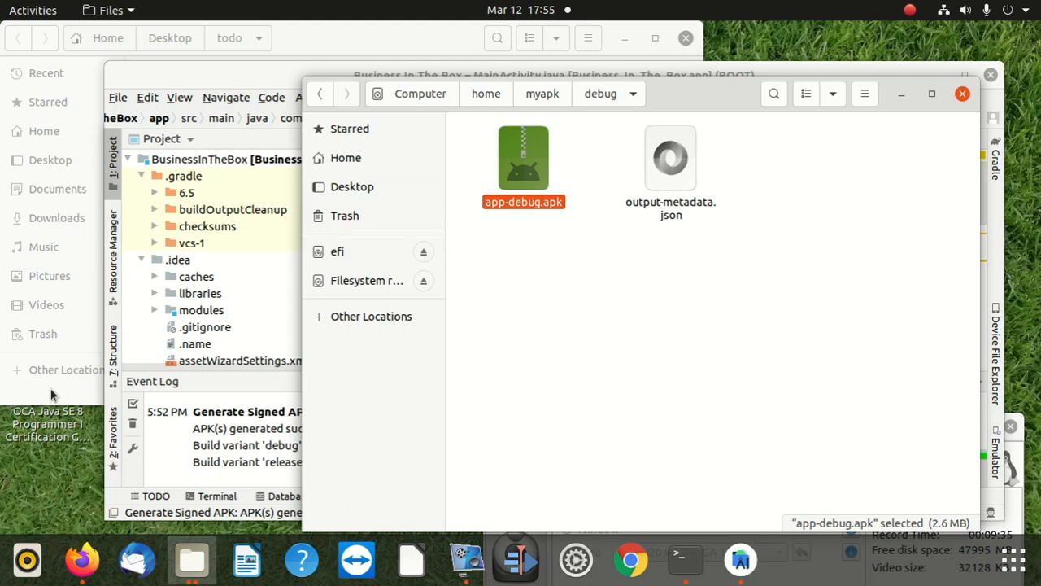
pyautogui.click(89, 382)
pyautogui.rightClick(321, 260)
pyautogui.click(359, 294)
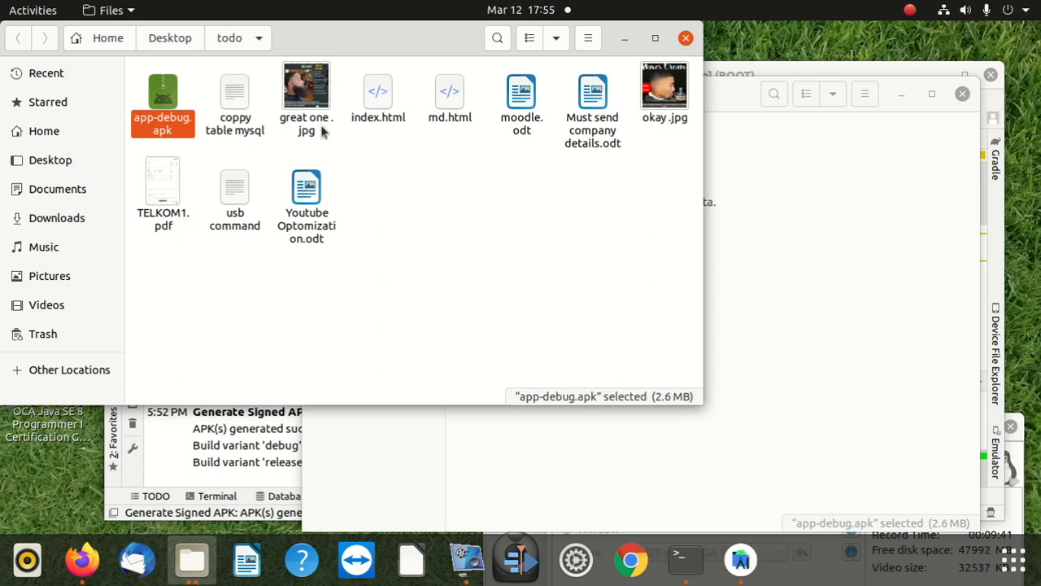
# Step: Return to the myapk folder, close its window, and select app-debug.apk in the todo folder
pyautogui.click(789, 149)
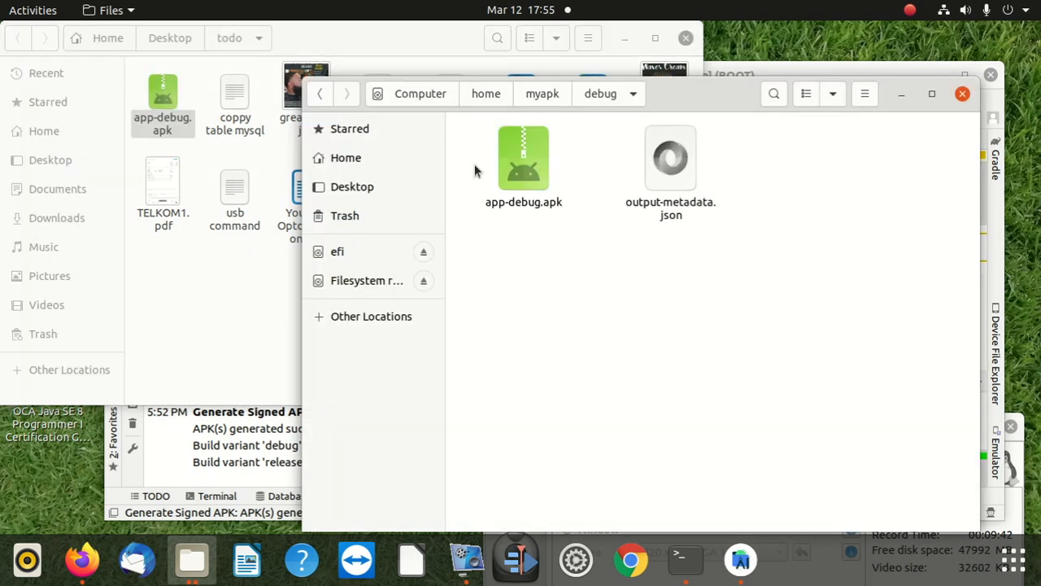
pyautogui.click(319, 94)
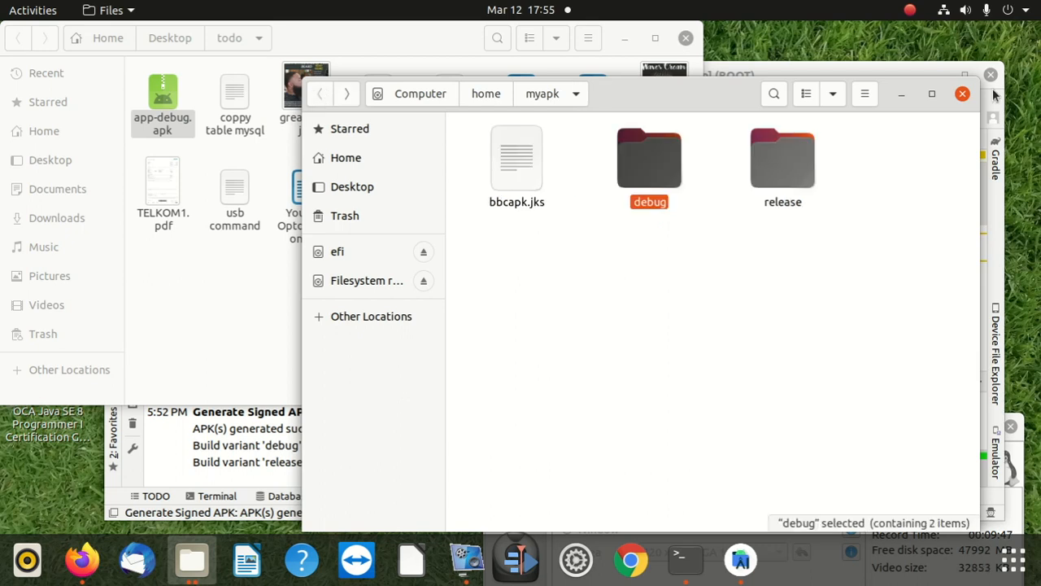
pyautogui.click(967, 95)
pyautogui.click(204, 160)
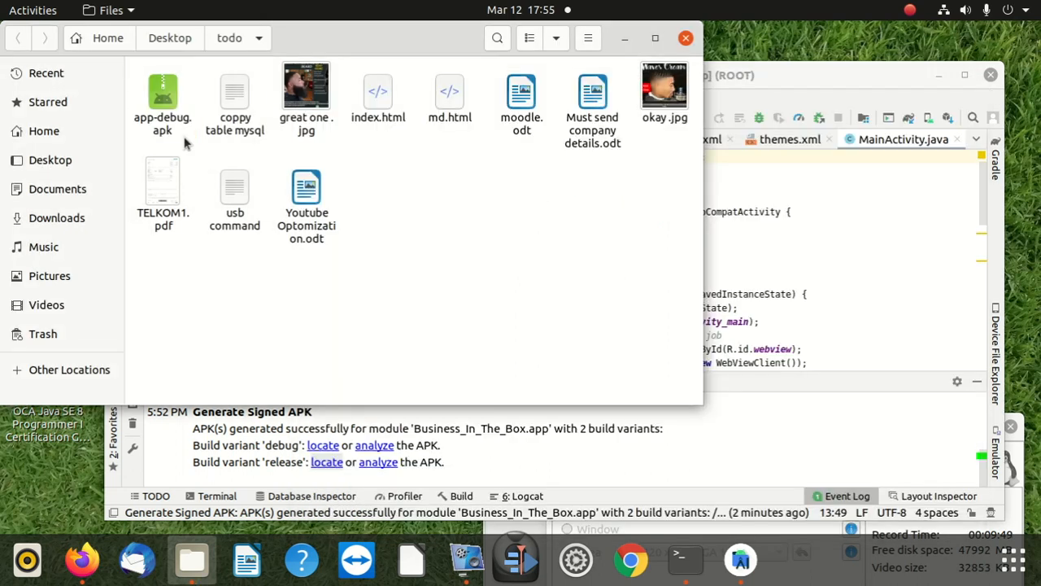
pyautogui.moveTo(182, 133); pyautogui.dragTo(149, 120)
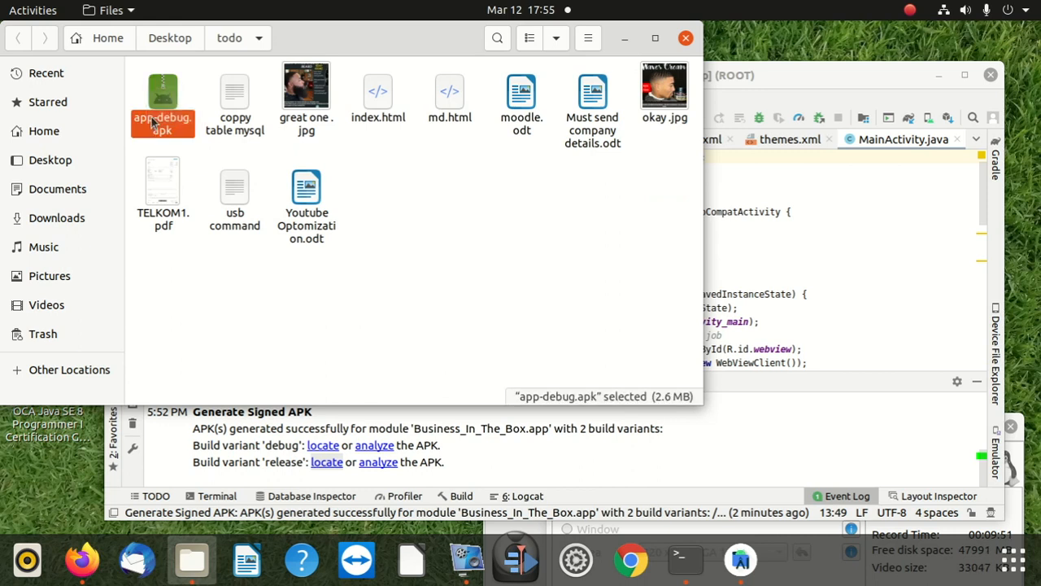
# Step: Switch to WhatsApp Web in Firefox, open a contact's chat, and look through the chat list
pyautogui.click(81, 560)
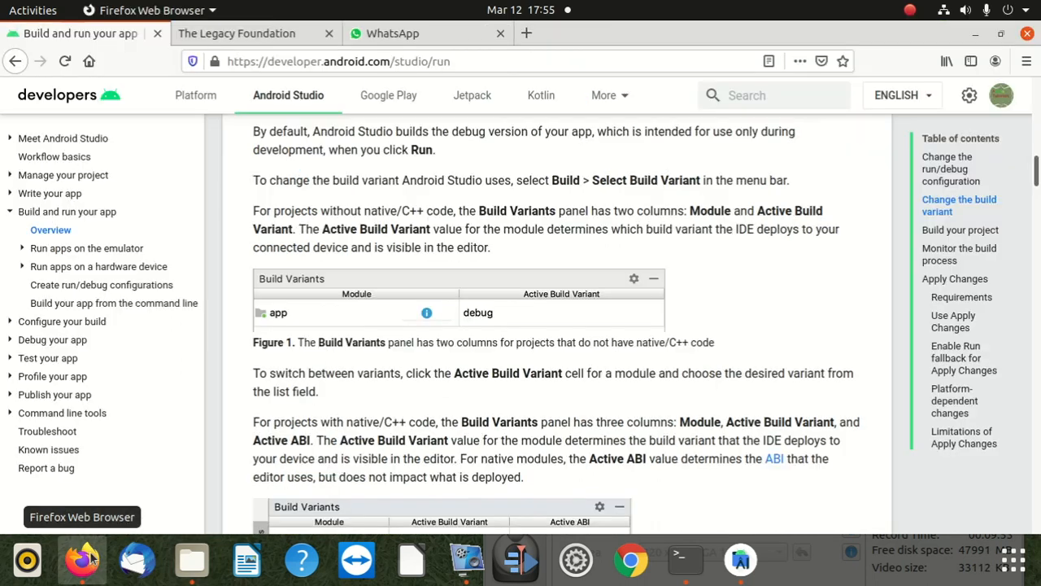
pyautogui.click(397, 35)
pyautogui.click(149, 314)
pyautogui.scroll(-5, 152, 342)
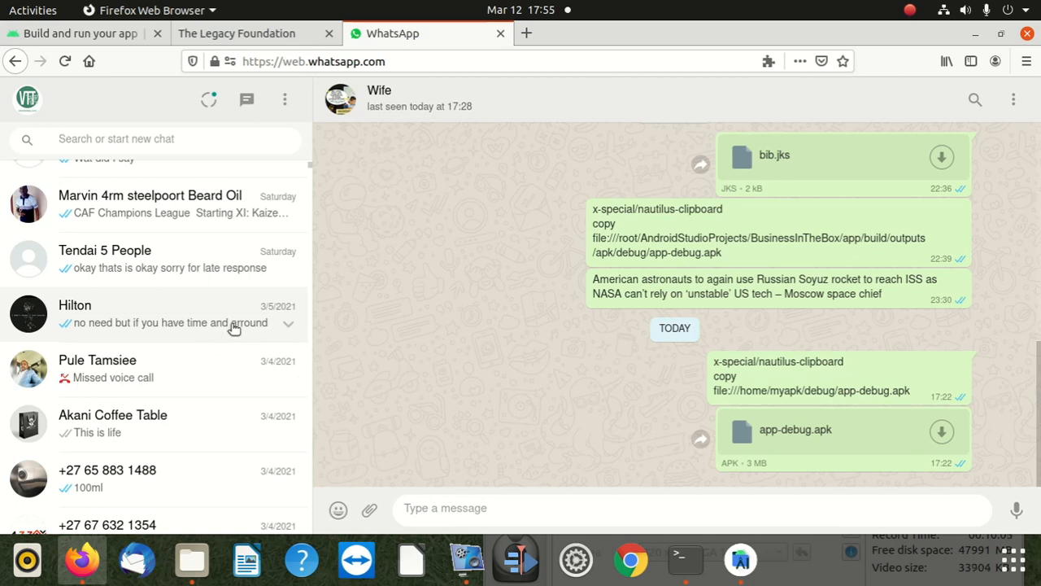
# Step: Arrange the WhatsApp Web window below the todo folder with app-debug.apk selected, and minimize Android Studio
pyautogui.moveTo(757, 40); pyautogui.dragTo(643, 465)
pyautogui.click(361, 151)
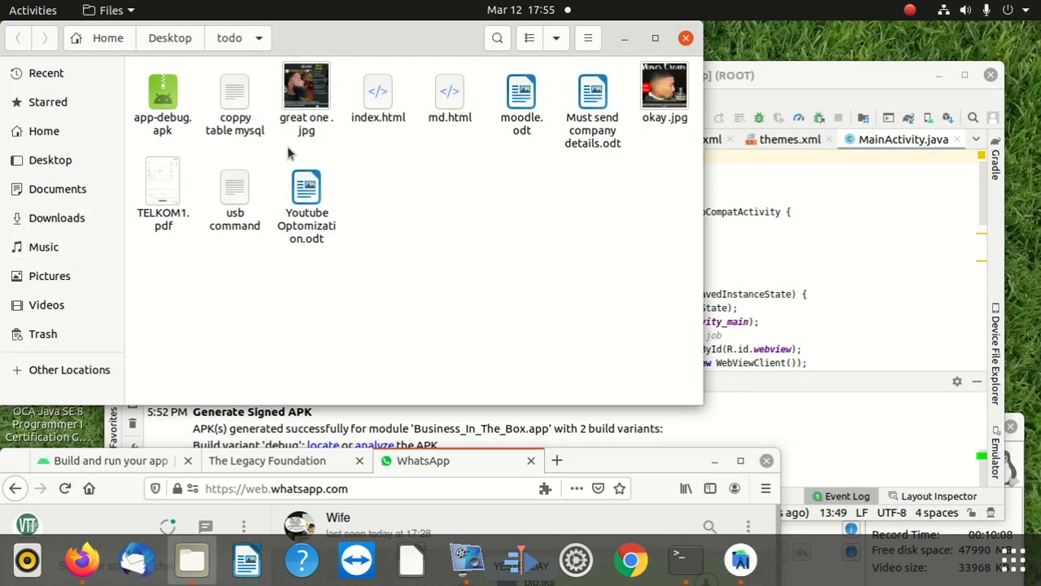
pyautogui.click(164, 99)
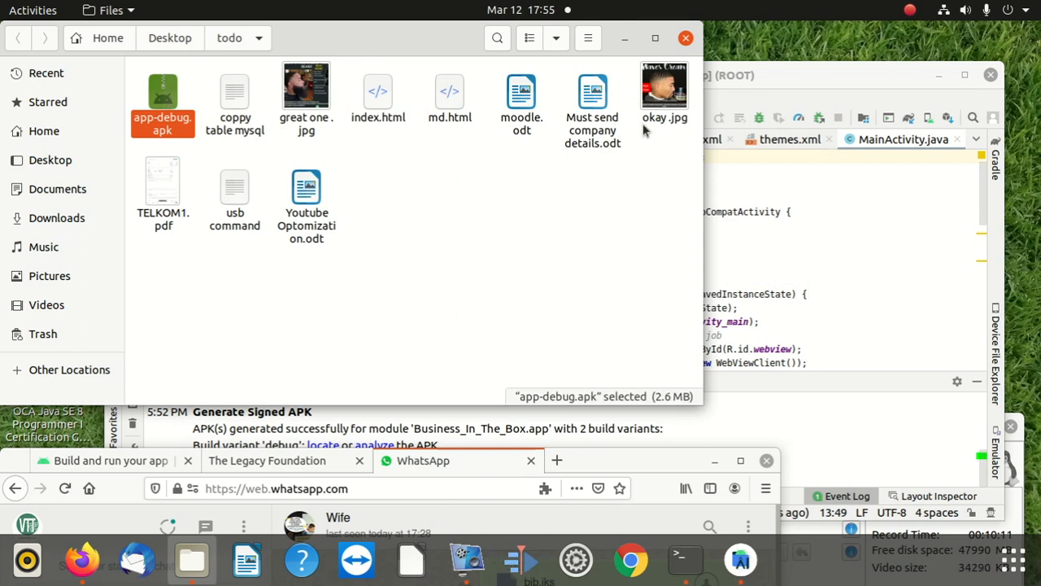
pyautogui.moveTo(797, 75); pyautogui.dragTo(641, 15)
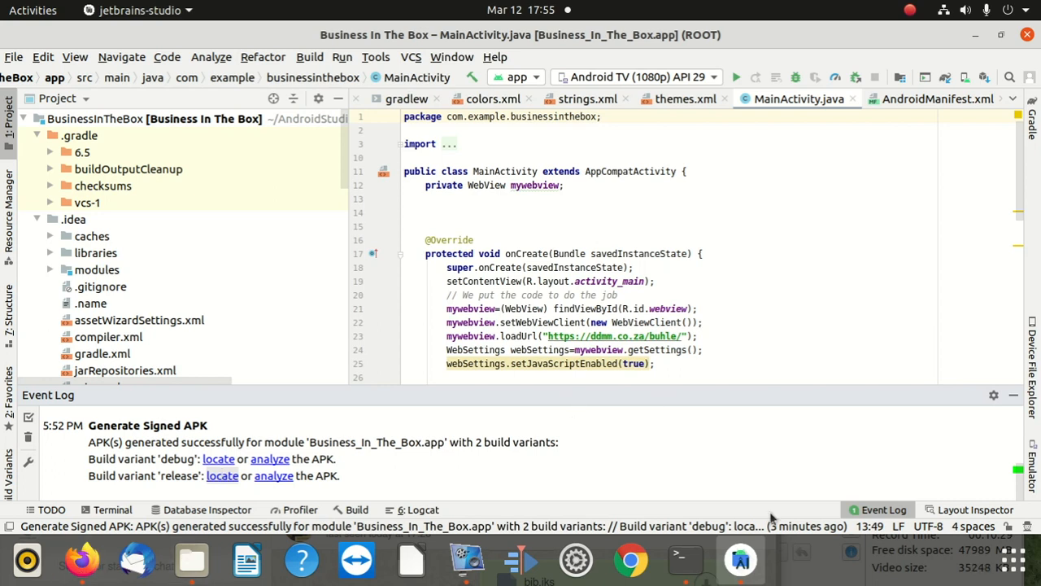
pyautogui.click(976, 35)
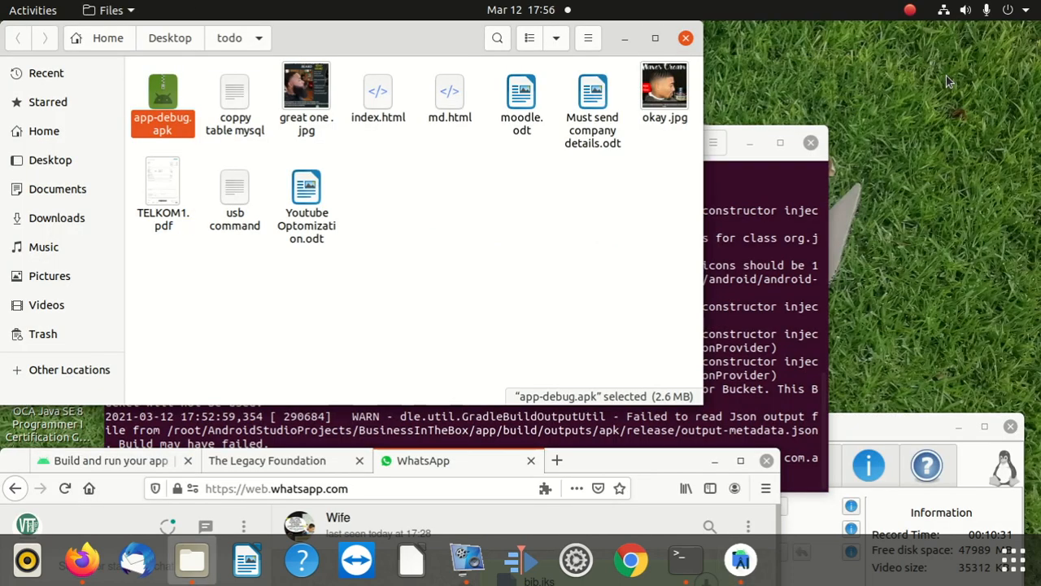